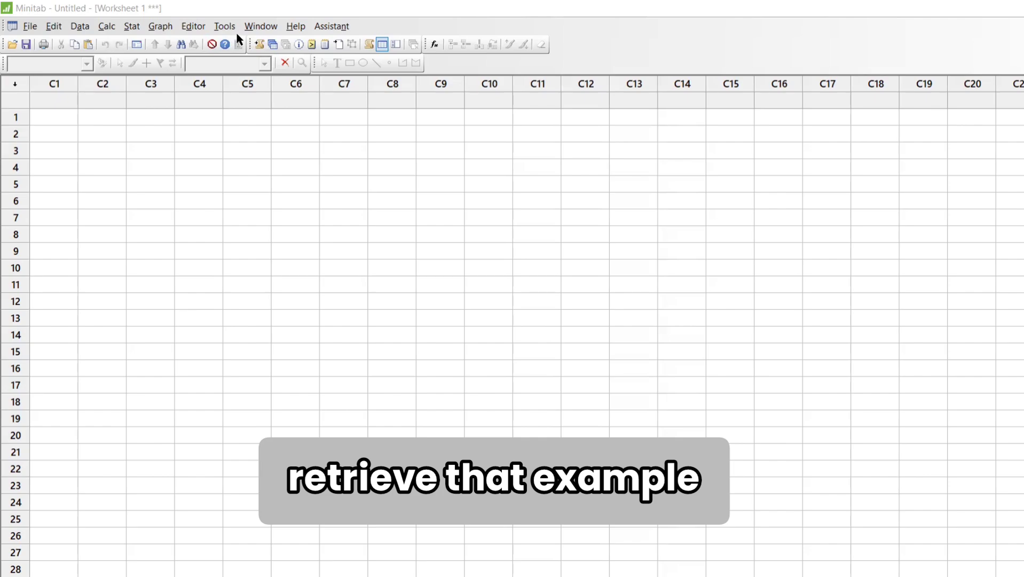
- Open the help topic for Attribute Agreement Analysis from its dialog
{"action": "left_click", "coordinate": [130, 31]}
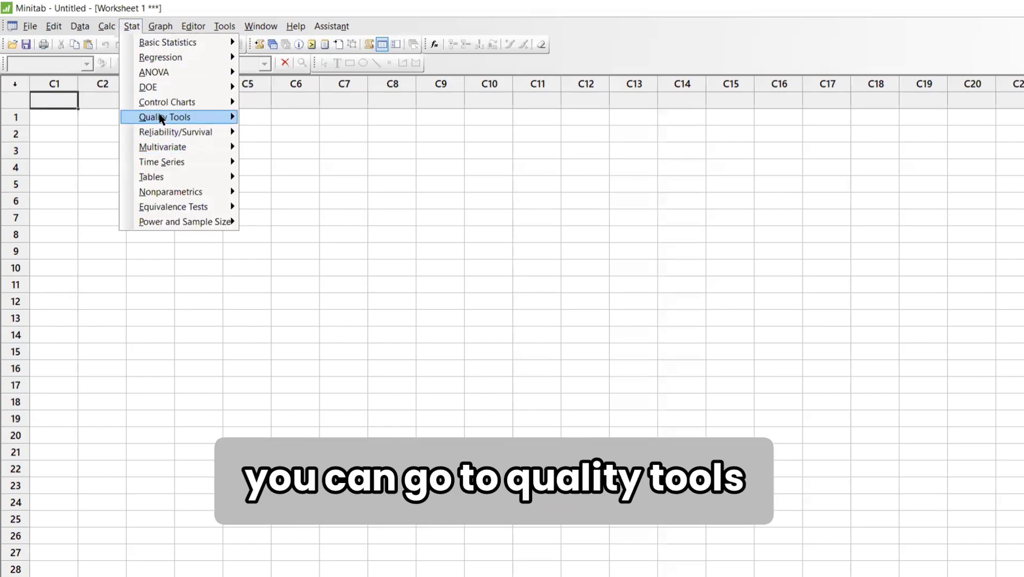
{"action": "mouse_move", "coordinate": [160, 118]}
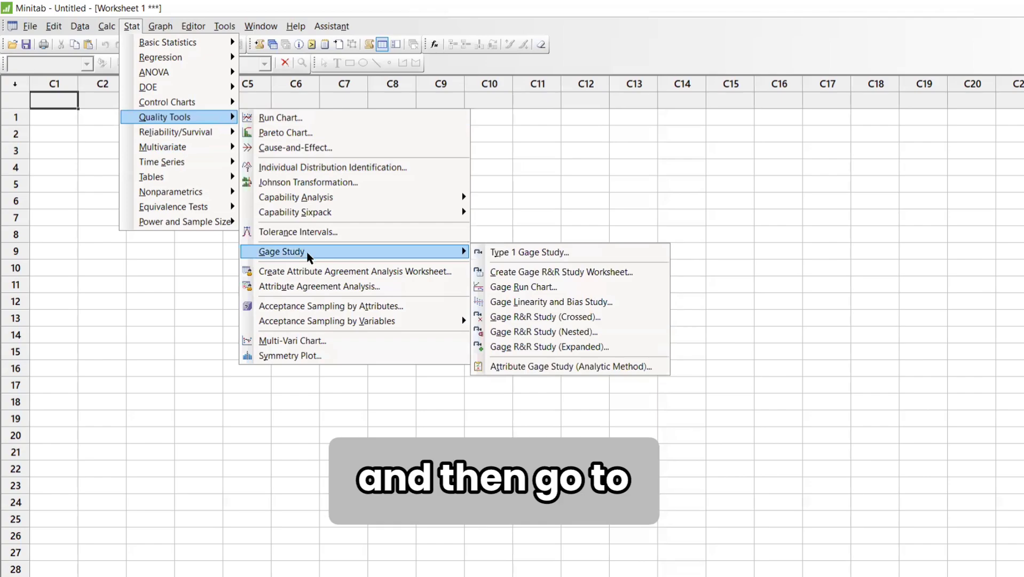
{"action": "left_click", "coordinate": [328, 291]}
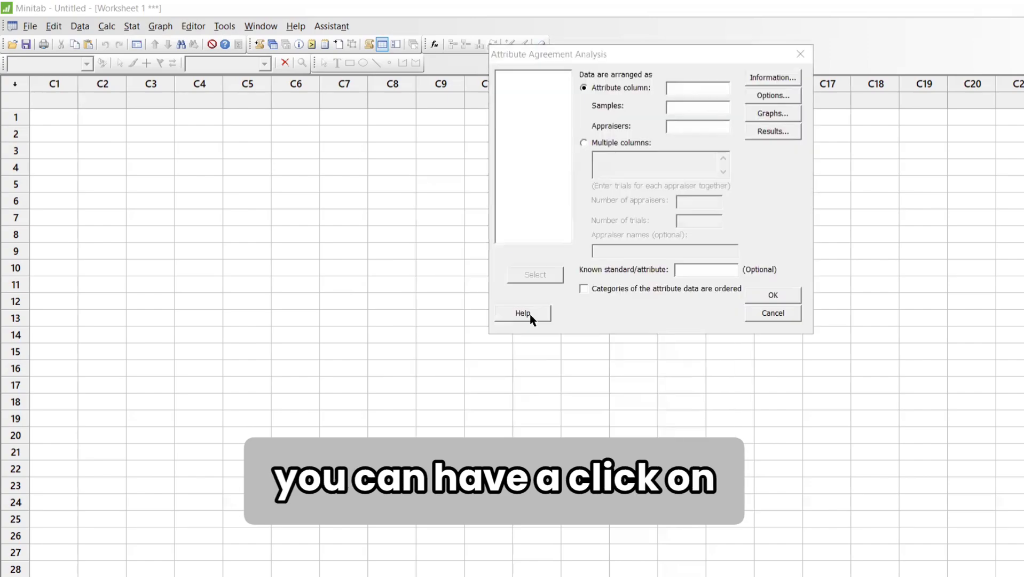
{"action": "left_click", "coordinate": [526, 314]}
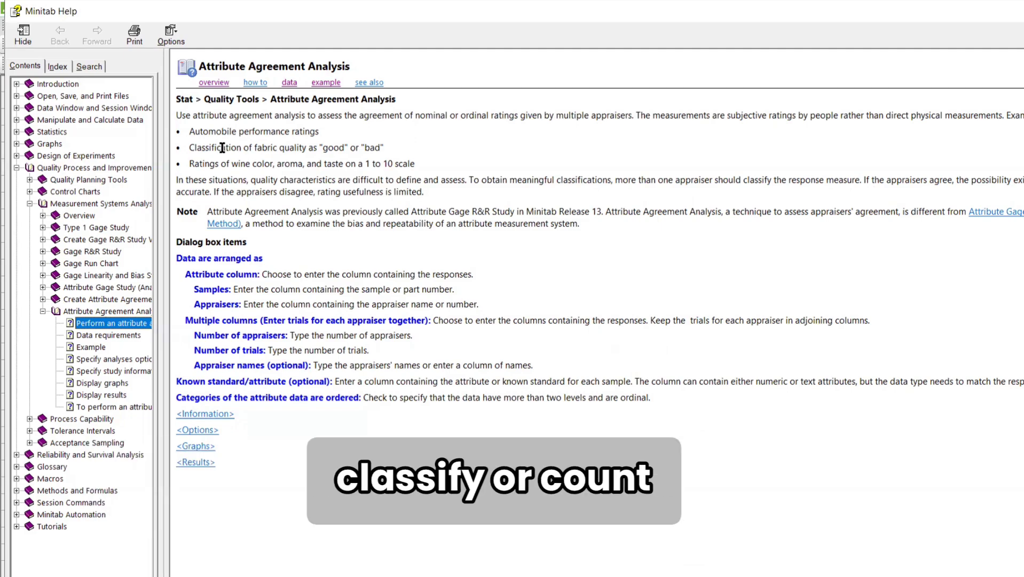
- Read the Attribute Agreement Analysis overview and its how-to instructions, and return to the main help topic
{"action": "left_click", "coordinate": [222, 147]}
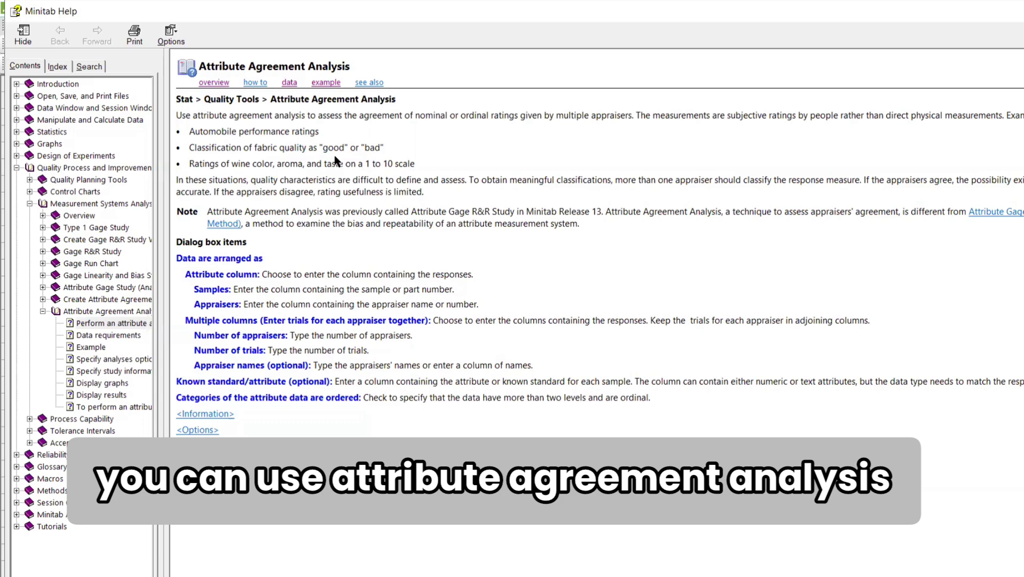
{"action": "left_click", "coordinate": [250, 83]}
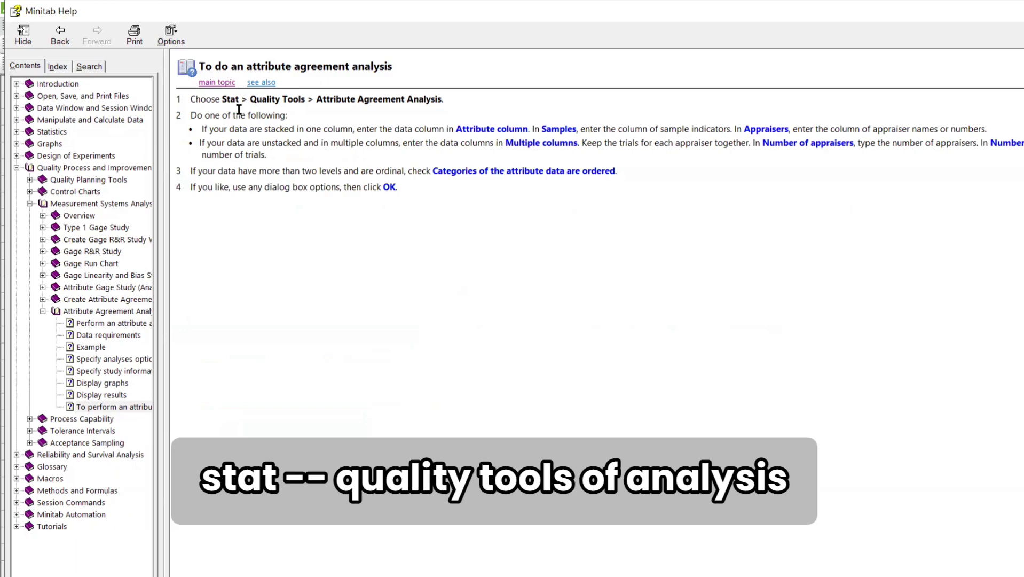
{"action": "left_click", "coordinate": [208, 85]}
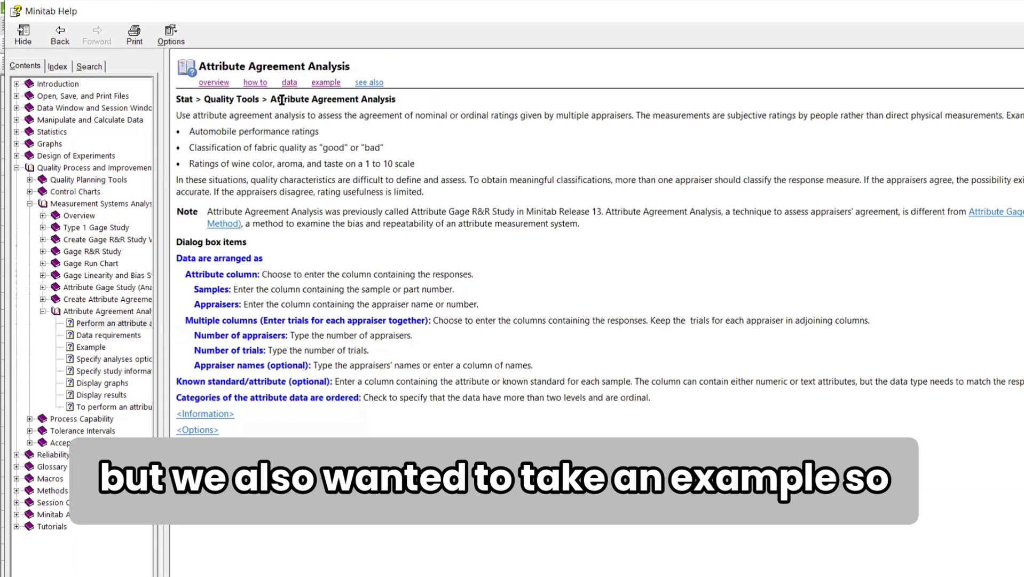
- Look up the worksheet name in the Attribute Agreement Analysis help example, closing the help and cancelling the analysis dialog
{"action": "left_click", "coordinate": [321, 83]}
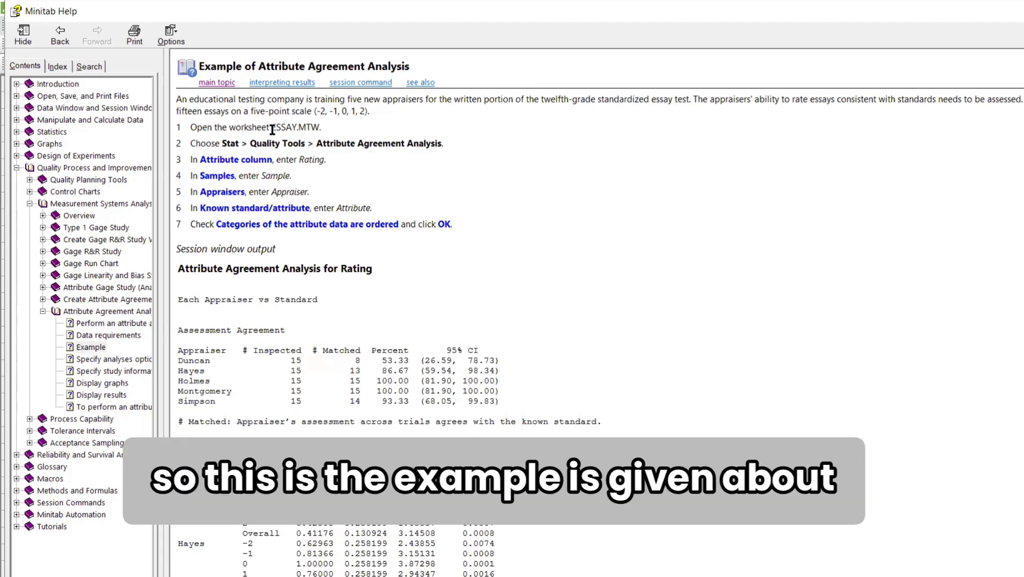
{"action": "left_click_drag", "start_coordinate": [274, 129], "coordinate": [323, 135]}
{"action": "left_click", "coordinate": [323, 133]}
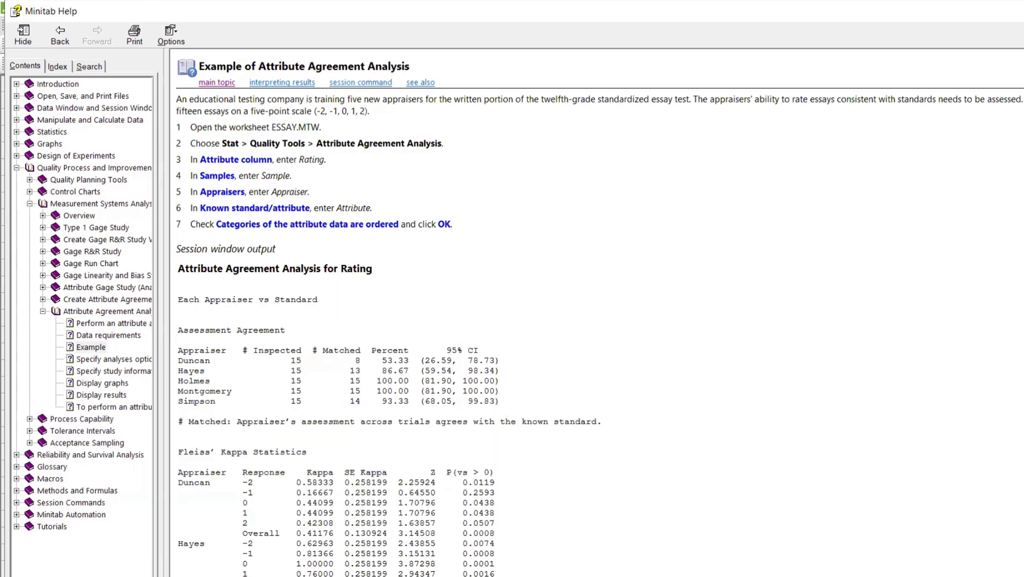
{"action": "key", "text": "alt+F4"}
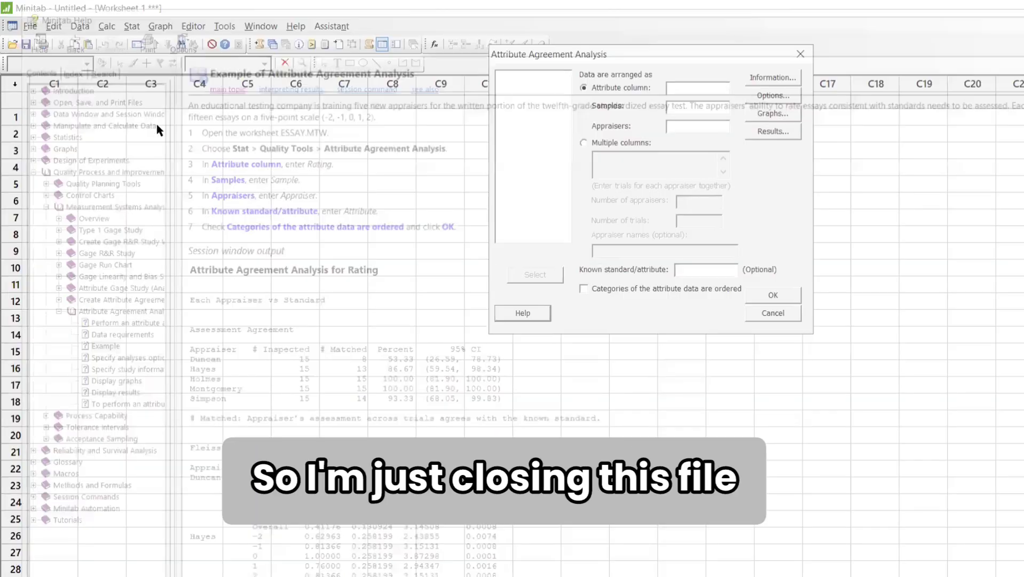
{"action": "left_click", "coordinate": [779, 316]}
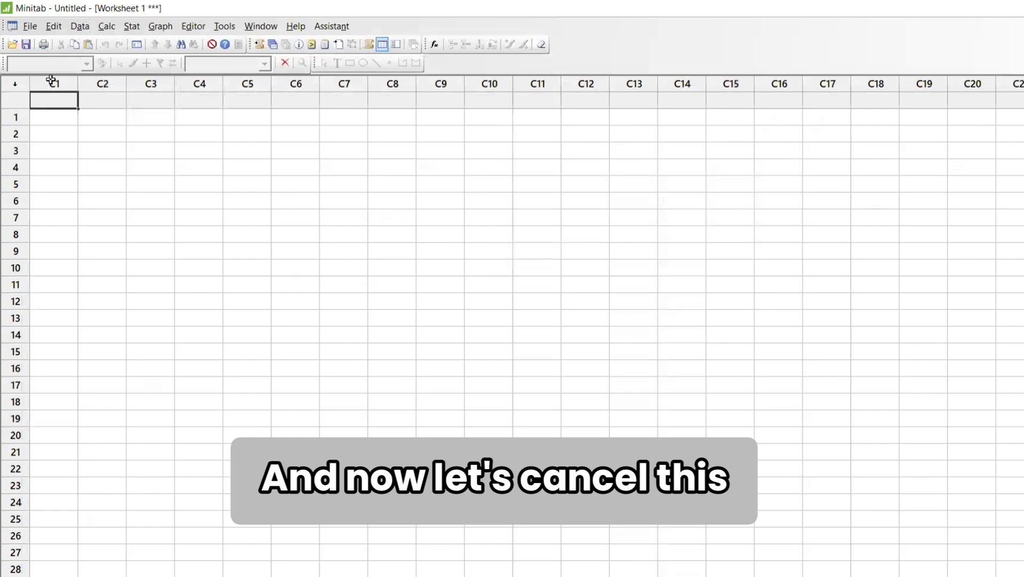
- Start opening an existing worksheet so that the Sample Data folder is listed
{"action": "left_click", "coordinate": [30, 26]}
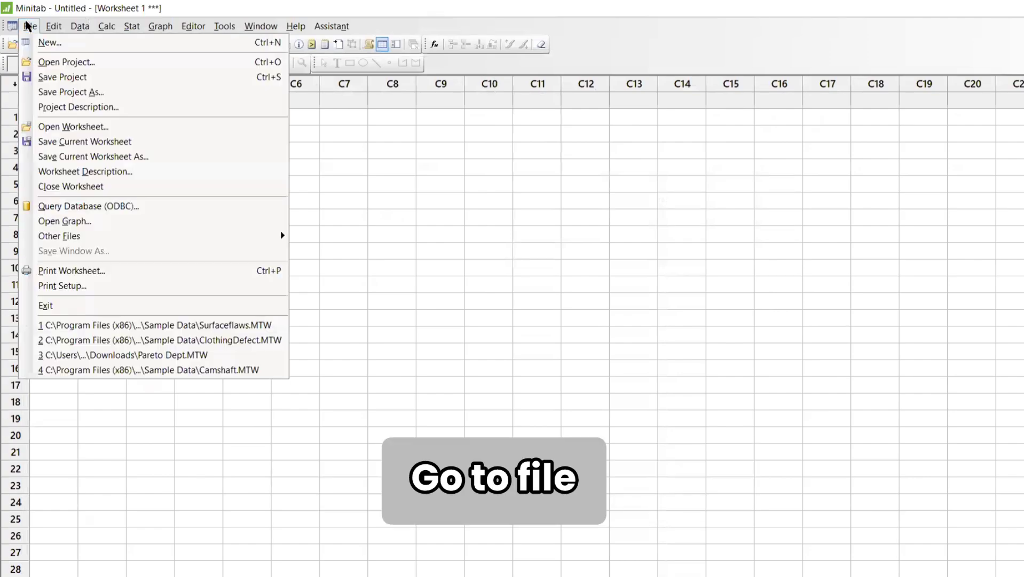
{"action": "left_click", "coordinate": [56, 127]}
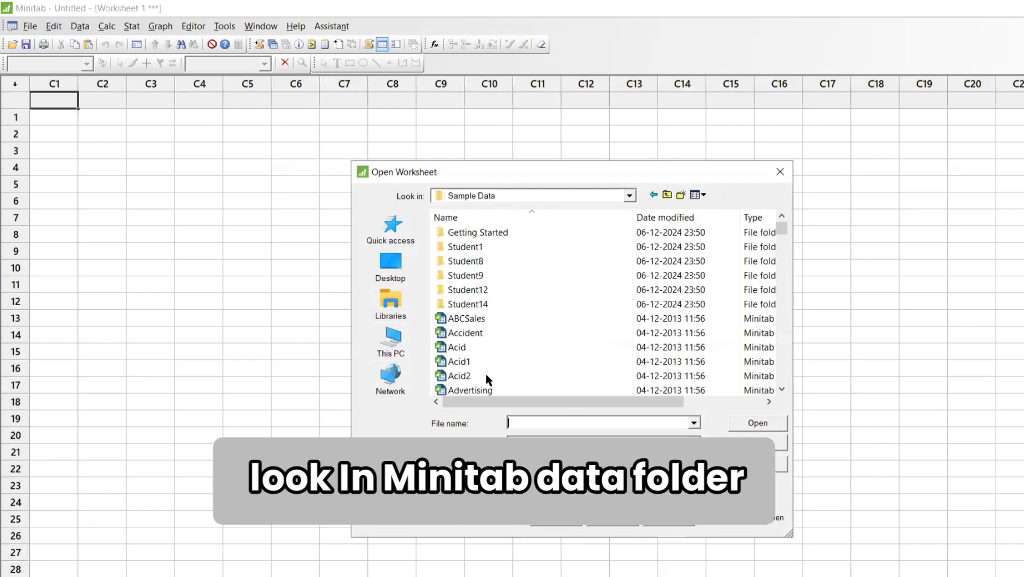
{"action": "left_click", "coordinate": [470, 333]}
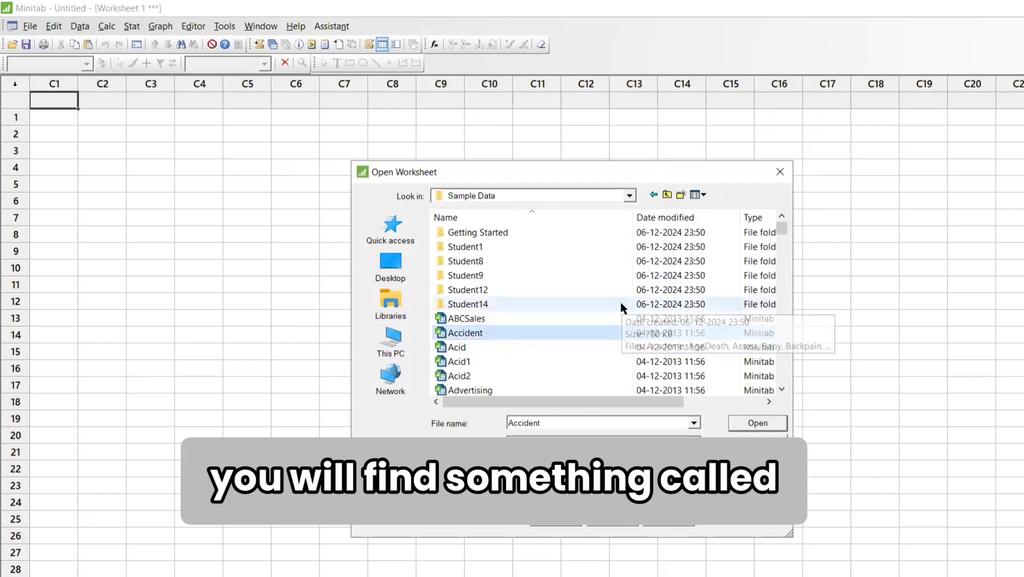
{"action": "double_click", "coordinate": [571, 422]}
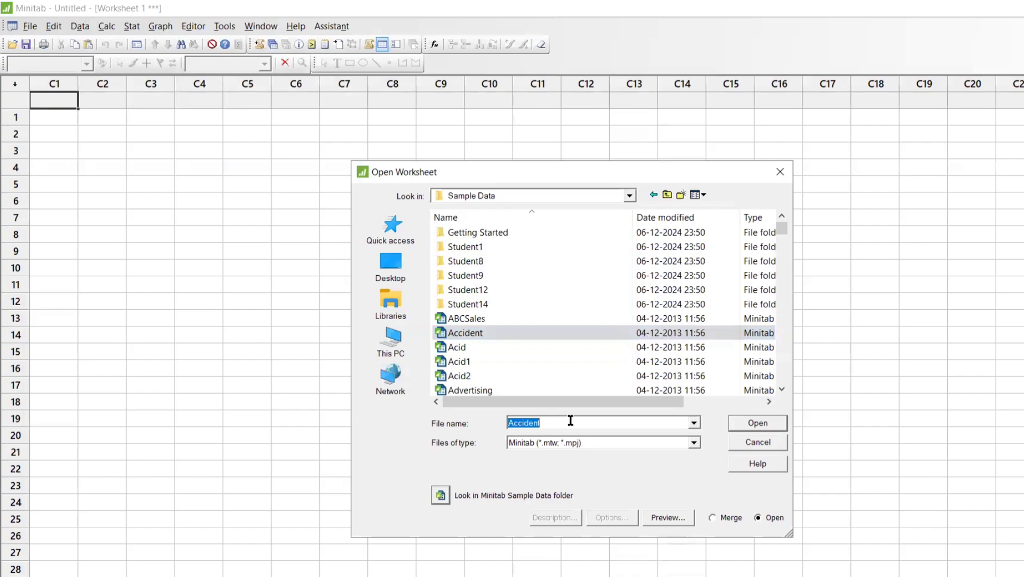
{"action": "type", "text": "e"}
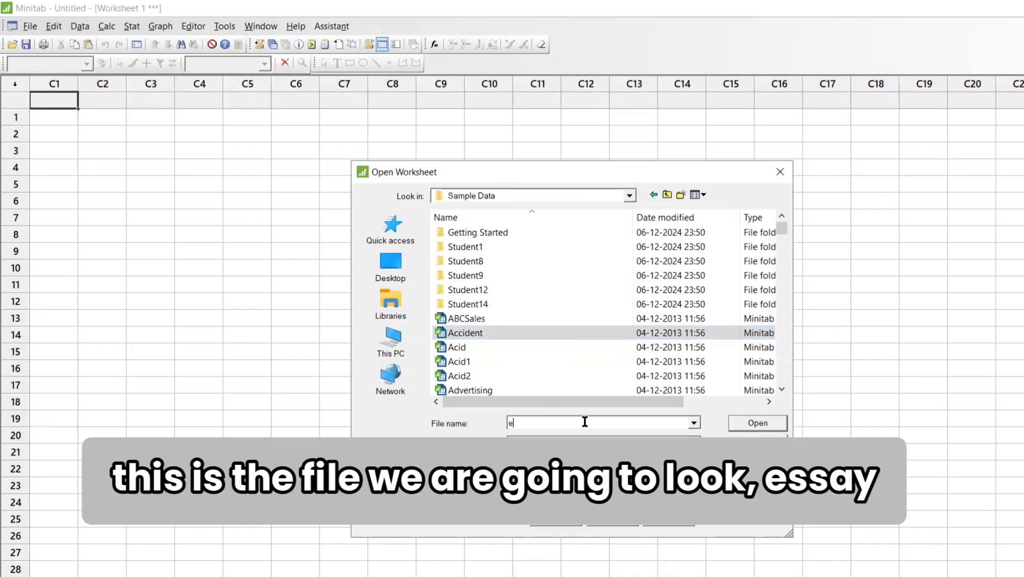
{"action": "type", "text": "ss"}
- Find the Essay worksheet in the Sample Data folder and open it
{"action": "left_click", "coordinate": [513, 375]}
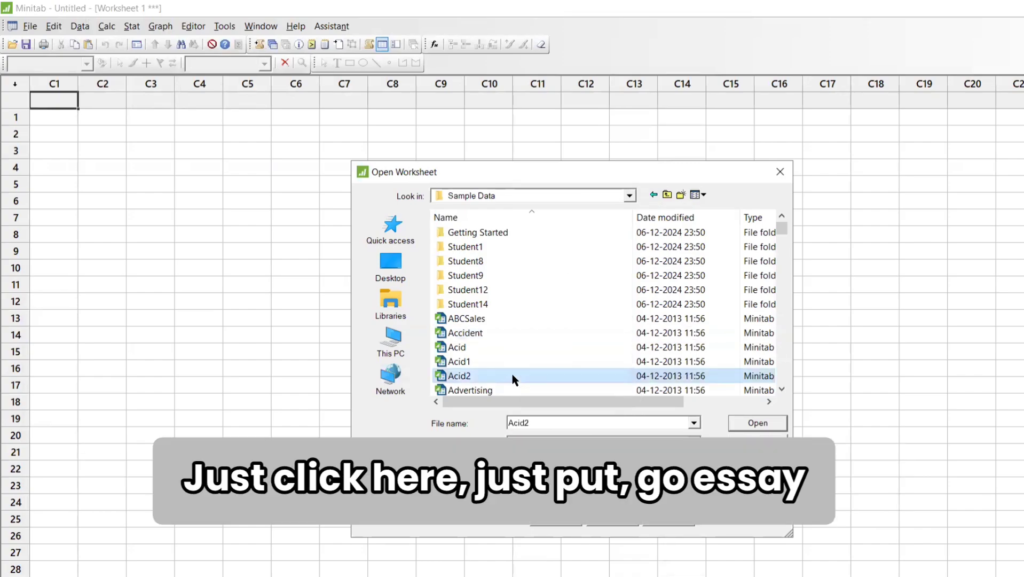
{"action": "key", "text": "e"}
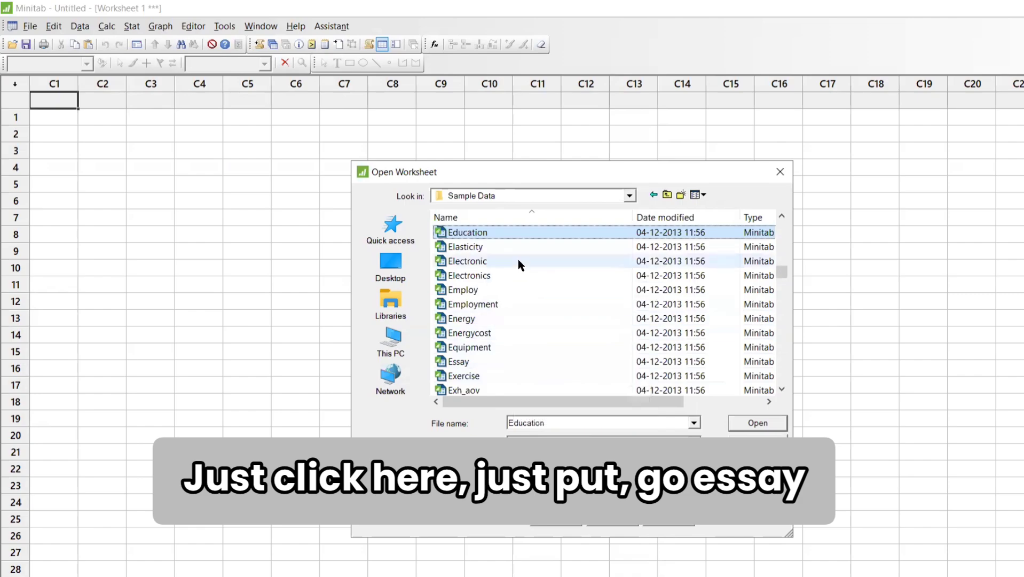
{"action": "key", "text": "Down"}
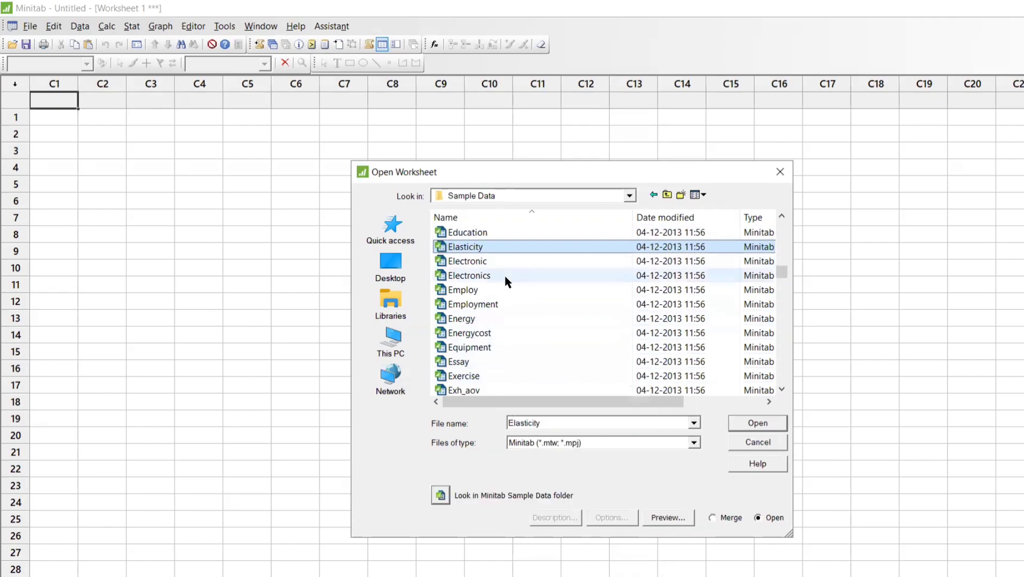
{"action": "left_click", "coordinate": [468, 362]}
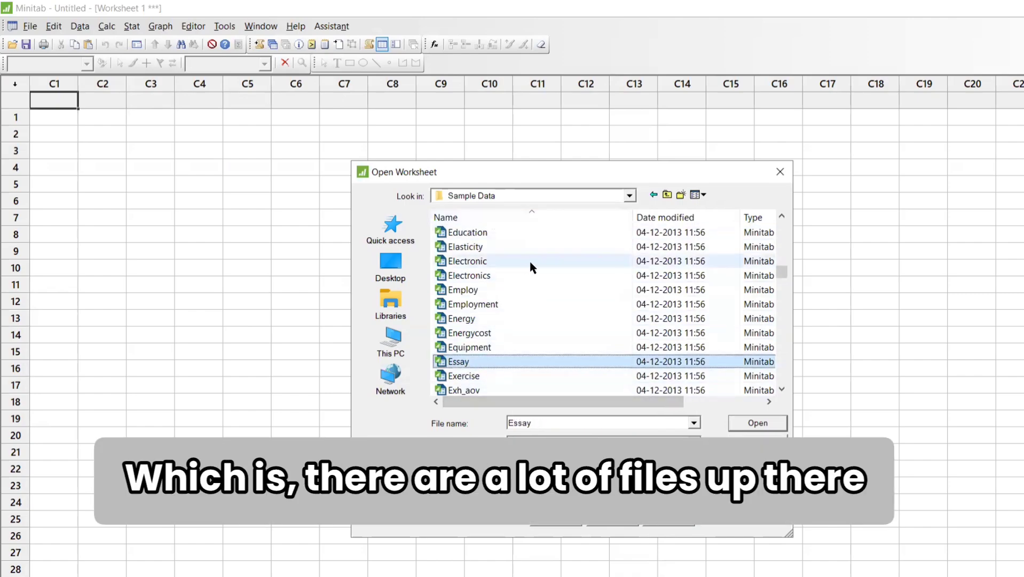
{"action": "scroll", "coordinate": [533, 270], "scroll_direction": "up", "scroll_amount": 2}
{"action": "scroll", "coordinate": [529, 286], "scroll_direction": "down", "scroll_amount": 2}
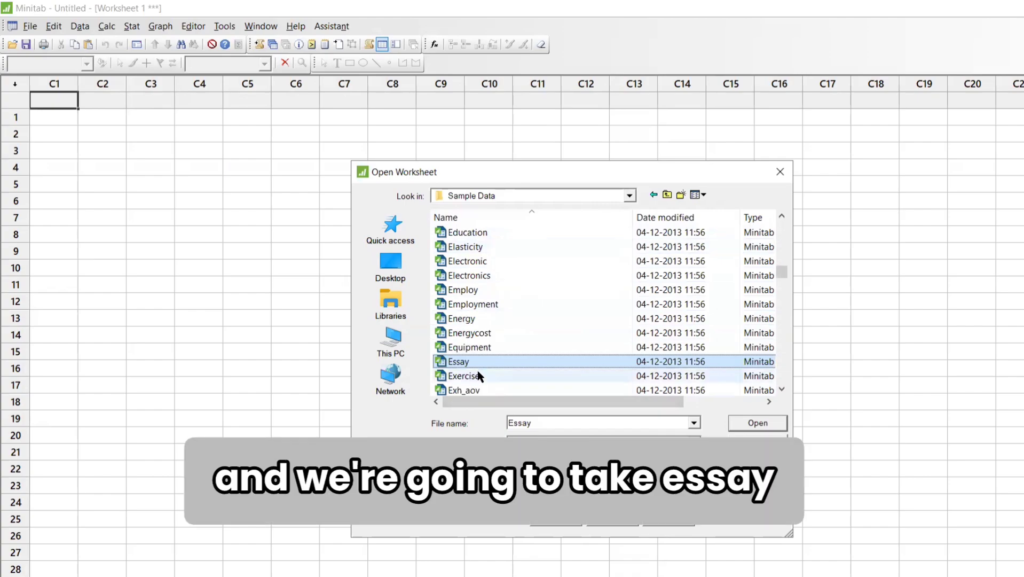
{"action": "left_click", "coordinate": [779, 420]}
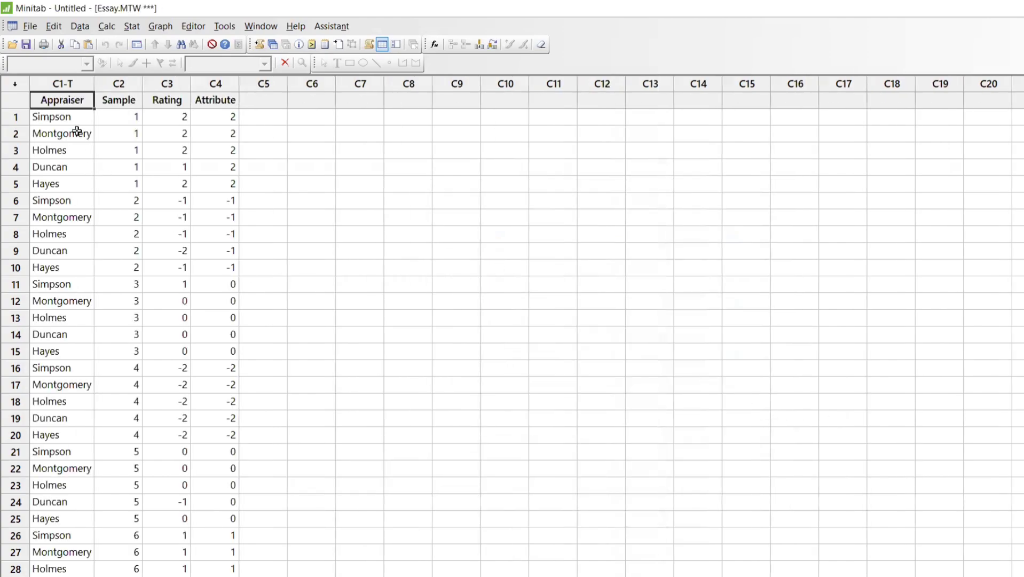
- Examine the worksheet's appraiser, sample and rating columns from the first row through the last sample
{"action": "scroll", "coordinate": [69, 184], "scroll_direction": "down", "scroll_amount": 2}
{"action": "scroll", "coordinate": [68, 193], "scroll_direction": "up", "scroll_amount": 2}
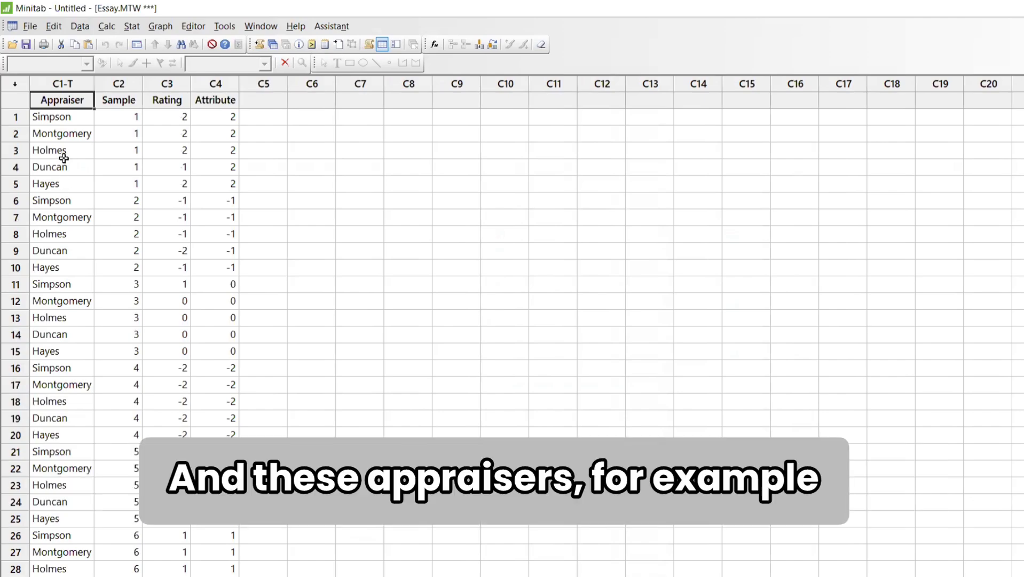
{"action": "left_click_drag", "start_coordinate": [54, 196], "coordinate": [53, 117]}
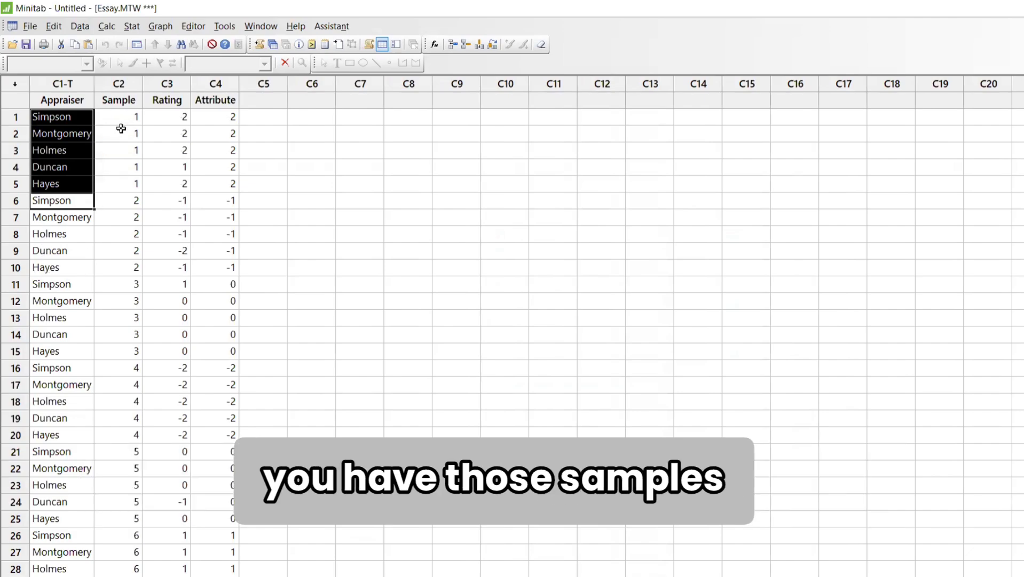
{"action": "left_click_drag", "start_coordinate": [124, 122], "coordinate": [120, 184]}
{"action": "scroll", "coordinate": [127, 273], "scroll_direction": "down", "scroll_amount": 6}
{"action": "scroll", "coordinate": [127, 273], "scroll_direction": "down", "scroll_amount": 16}
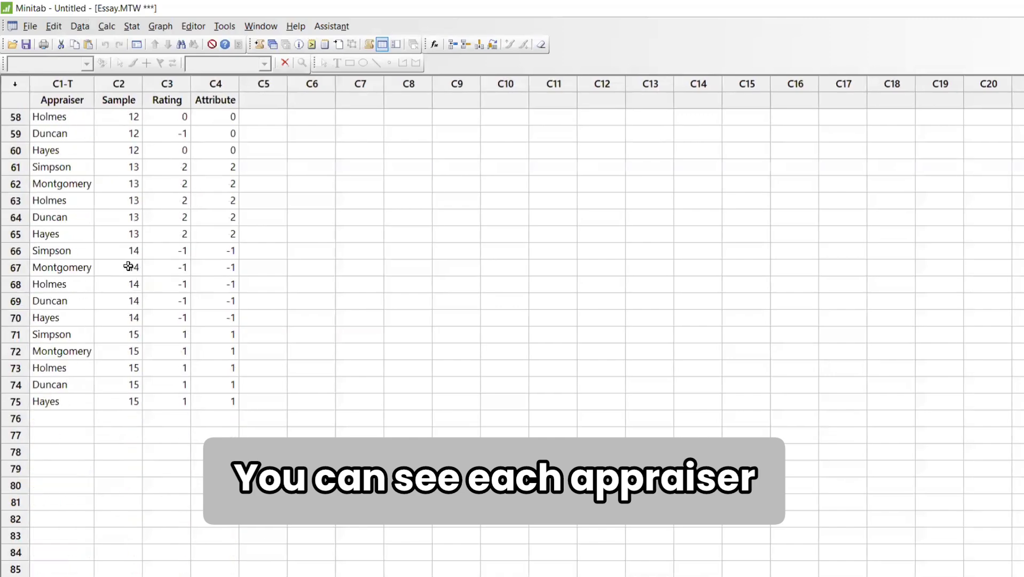
{"action": "scroll", "coordinate": [128, 264], "scroll_direction": "up", "scroll_amount": 7}
{"action": "scroll", "coordinate": [127, 251], "scroll_direction": "down", "scroll_amount": 5}
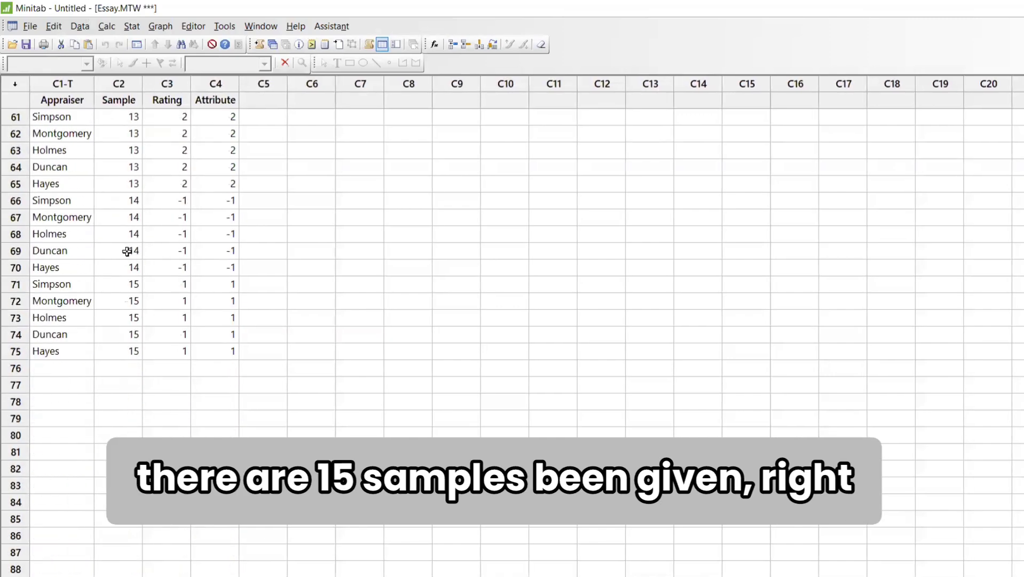
{"action": "scroll", "coordinate": [127, 252], "scroll_direction": "up", "scroll_amount": 20}
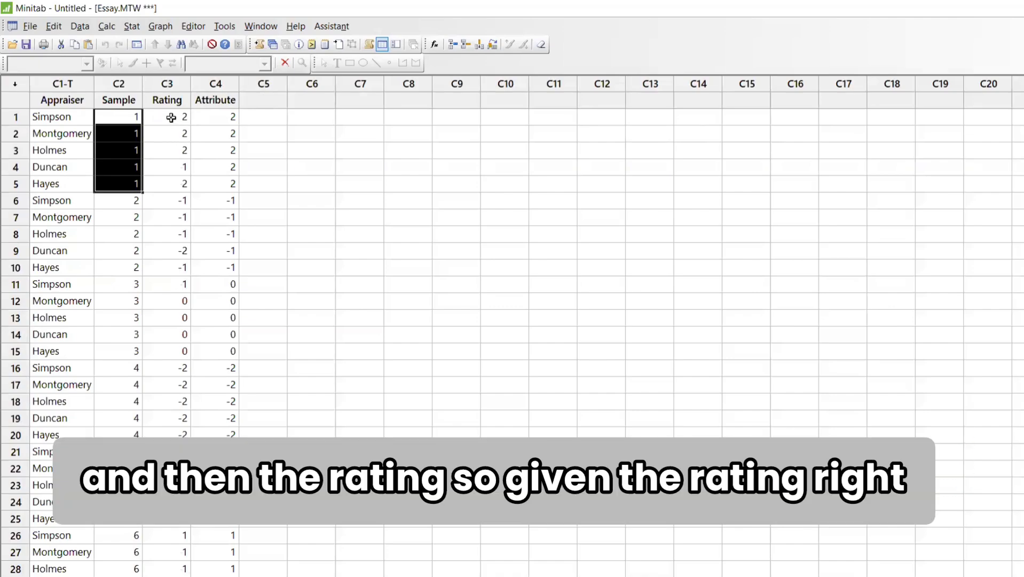
{"action": "left_click_drag", "start_coordinate": [155, 116], "coordinate": [156, 187]}
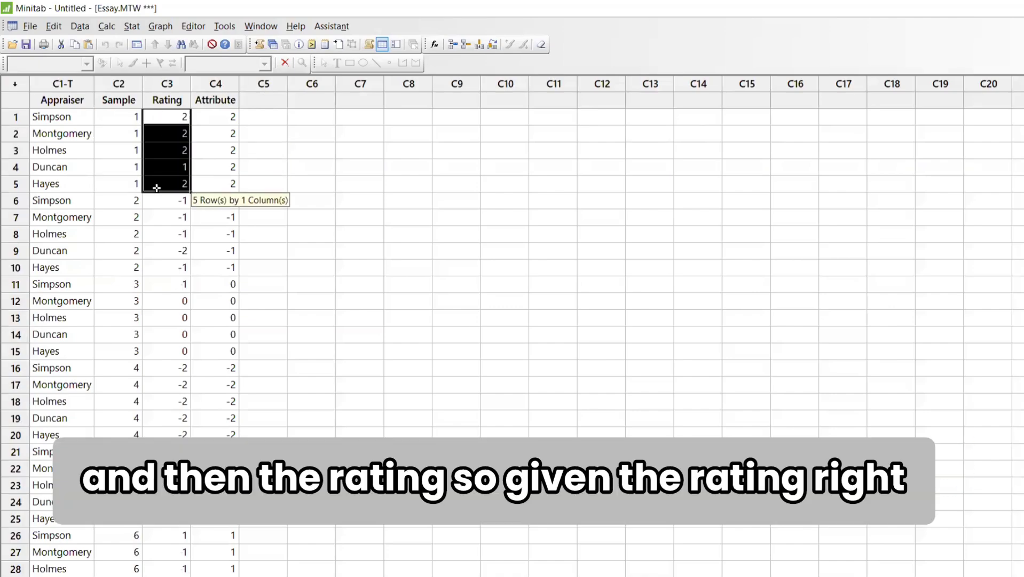
- Rename the Attribute column C4 to Master
{"action": "left_click", "coordinate": [215, 113]}
{"action": "left_click", "coordinate": [217, 97]}
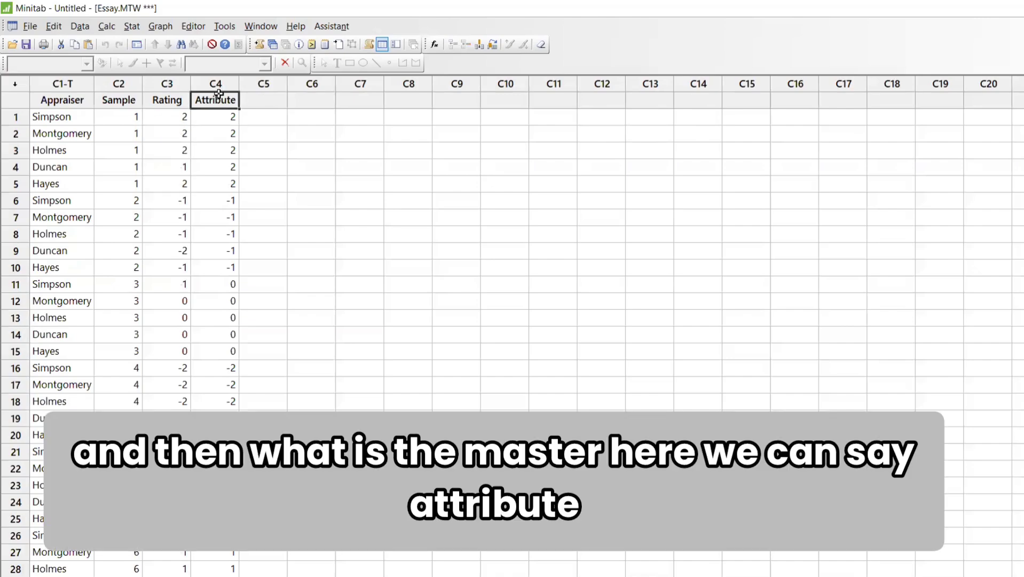
{"action": "type", "text": "Master"}
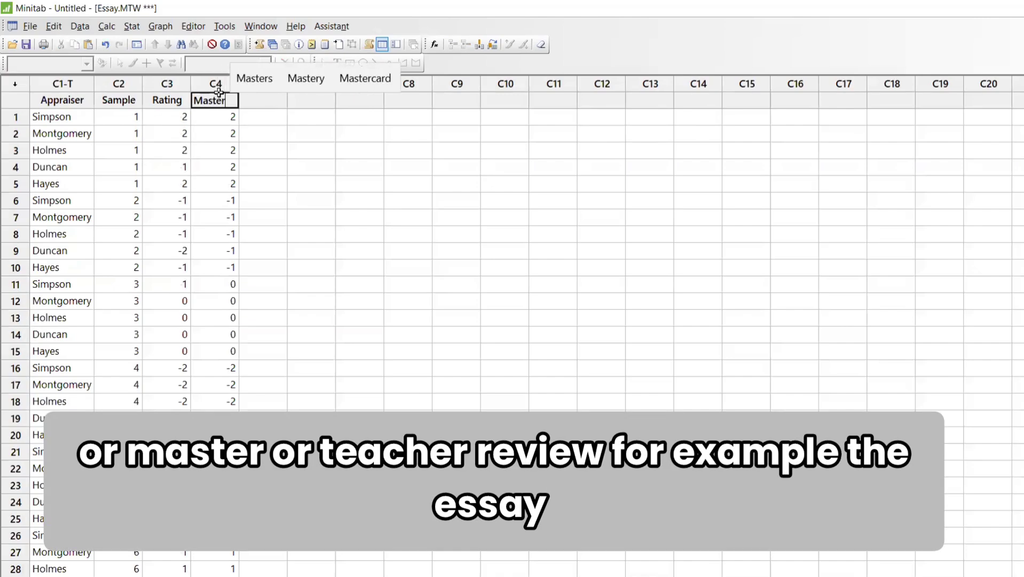
{"action": "key", "text": "Return"}
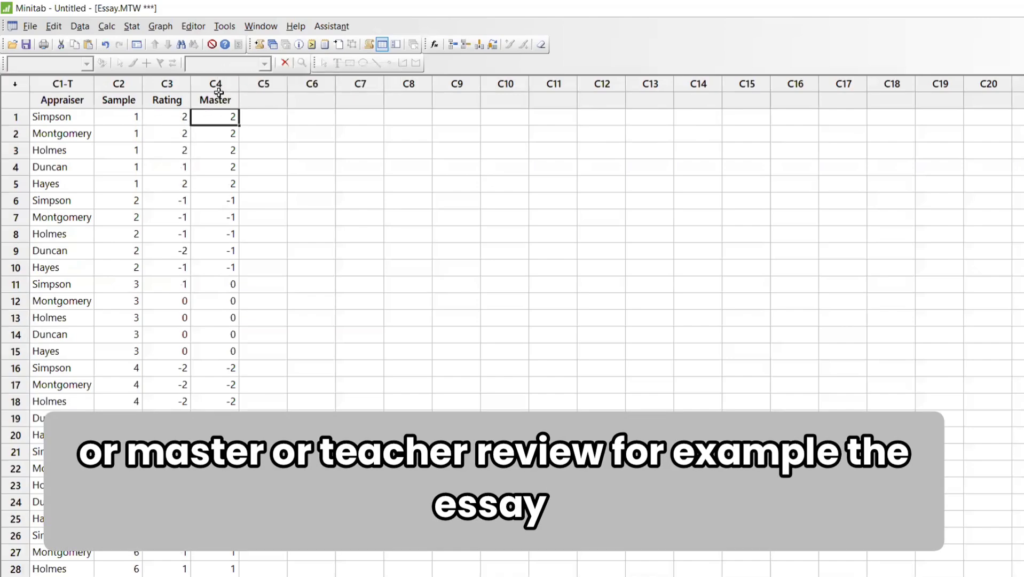
- Compare the sample number, rating and master value in the first row of the worksheet
{"action": "left_click", "coordinate": [163, 115]}
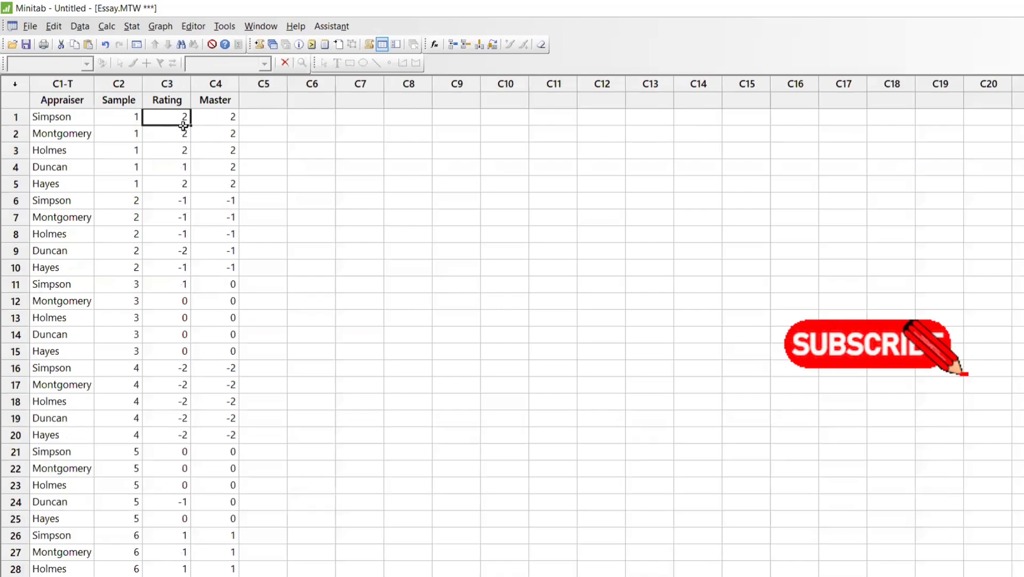
{"action": "left_click", "coordinate": [123, 123]}
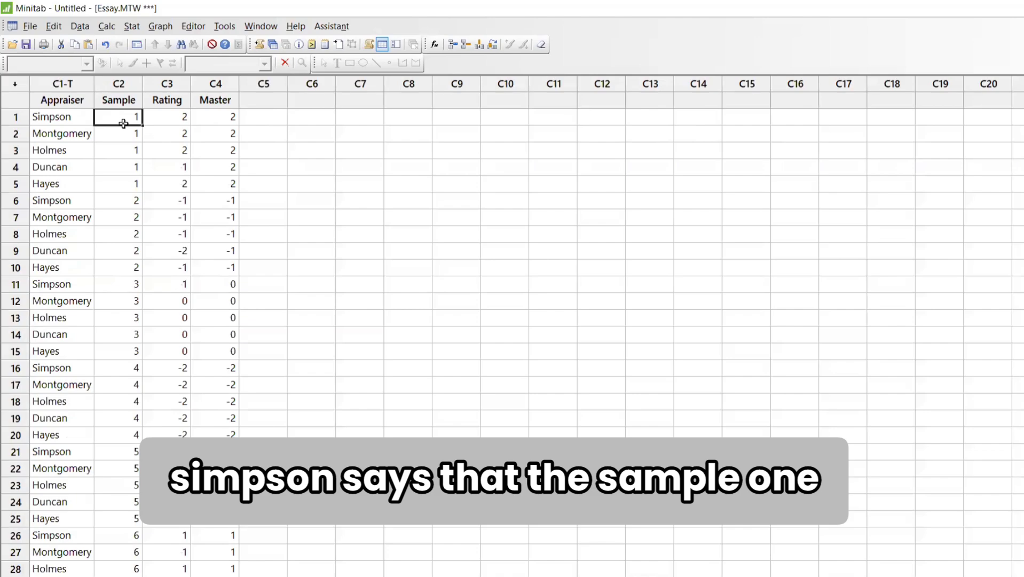
{"action": "left_click", "coordinate": [162, 118]}
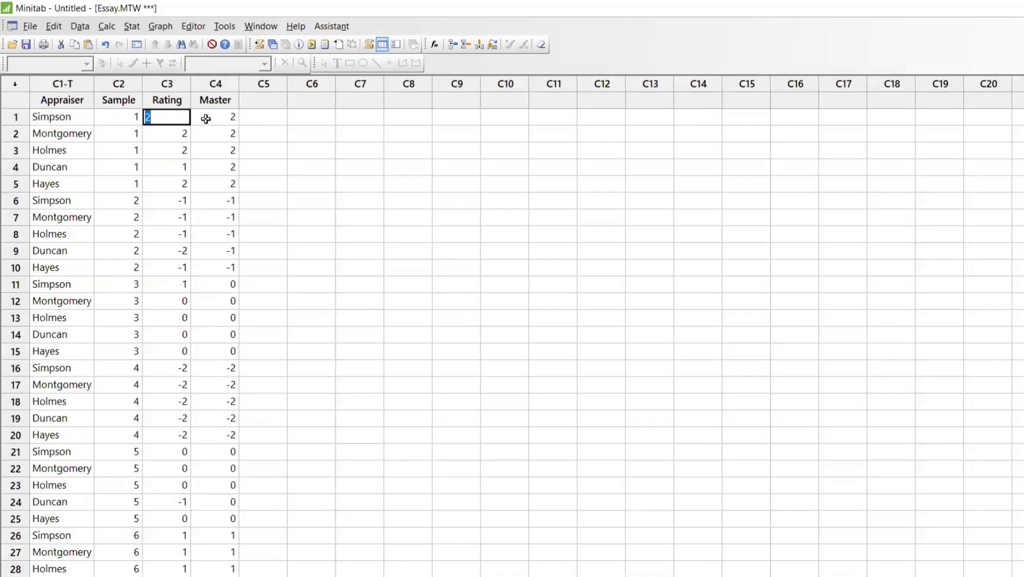
{"action": "left_click", "coordinate": [227, 117]}
{"action": "left_click", "coordinate": [344, 163]}
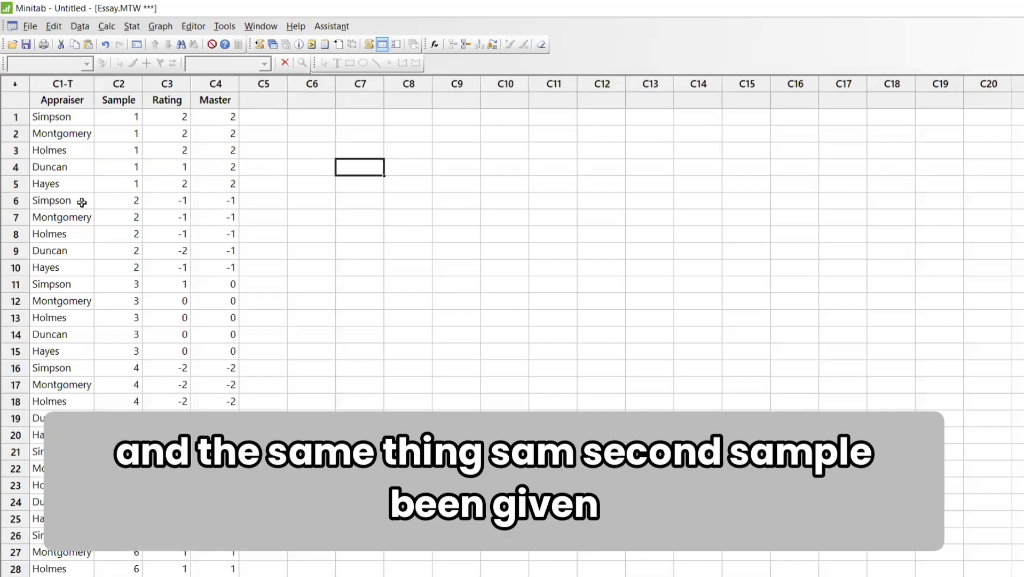
- Compare the first appraiser's ratings with the master values for samples 2 and 3
{"action": "left_click", "coordinate": [122, 200]}
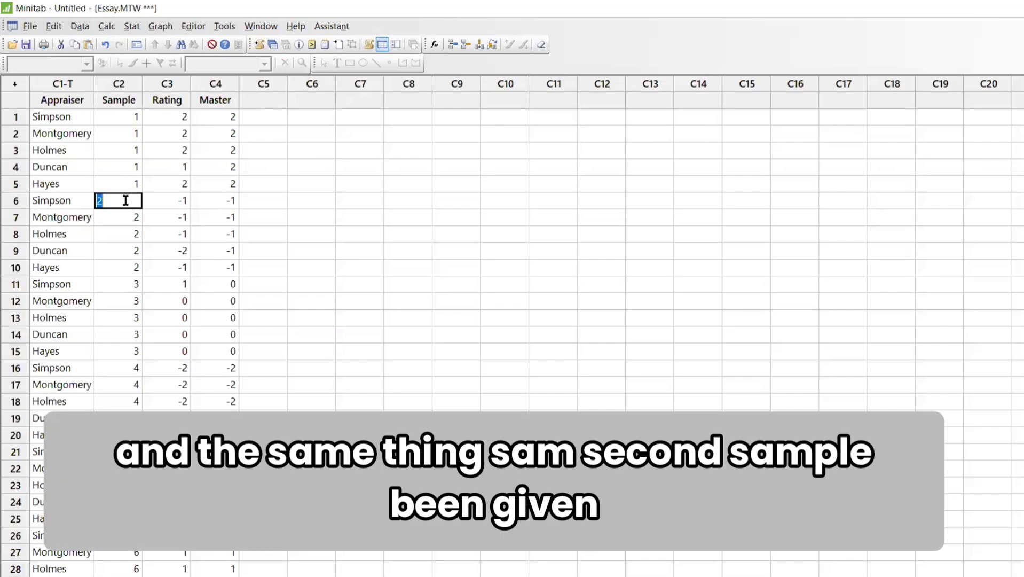
{"action": "left_click", "coordinate": [179, 200]}
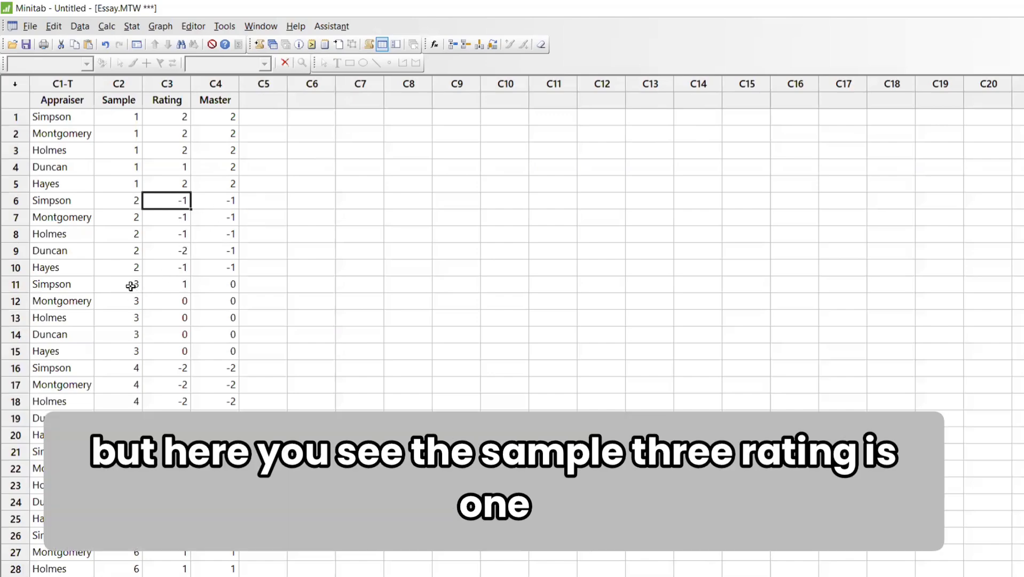
{"action": "left_click", "coordinate": [175, 287]}
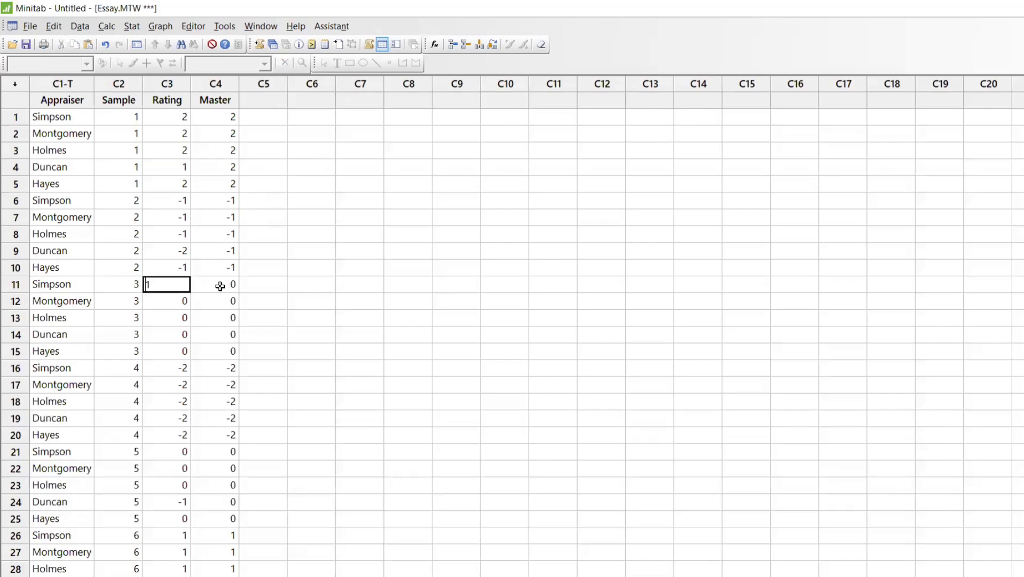
{"action": "left_click", "coordinate": [222, 287]}
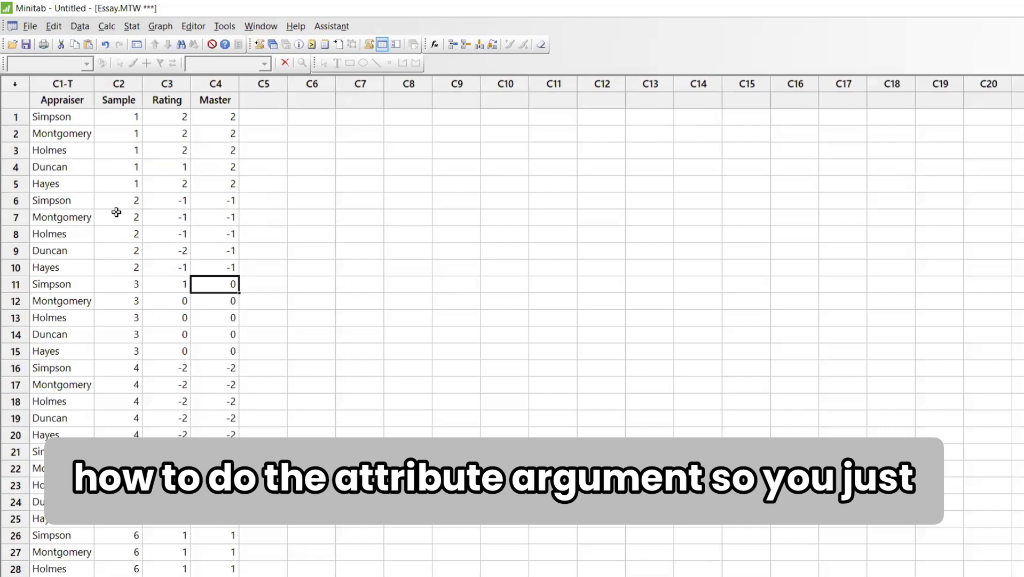
- Set up an Attribute Agreement Analysis with Rating as attribute column, Sample as samples, Appraiser as appraisers and Master as known standard
{"action": "left_click", "coordinate": [132, 31]}
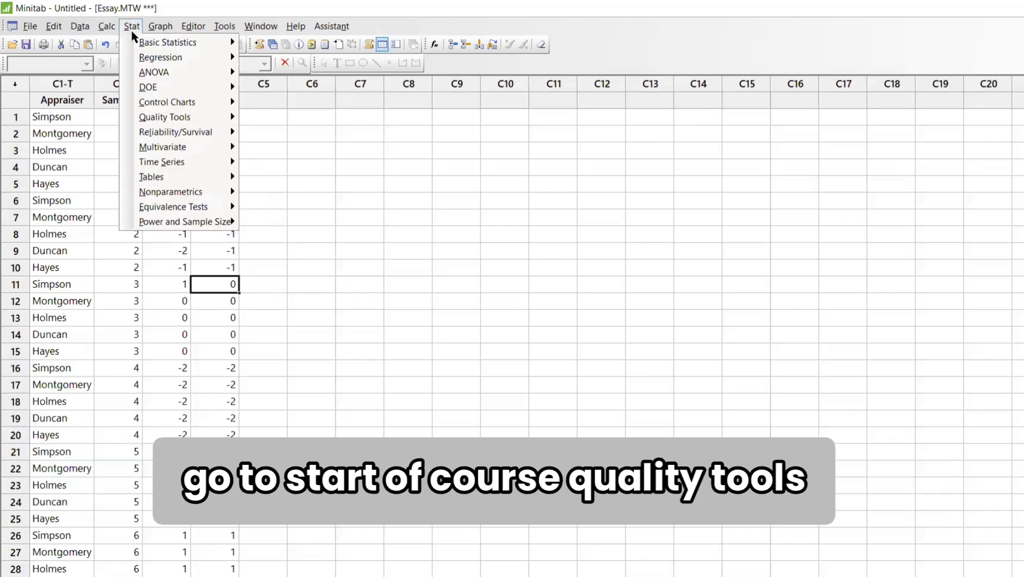
{"action": "mouse_move", "coordinate": [155, 121]}
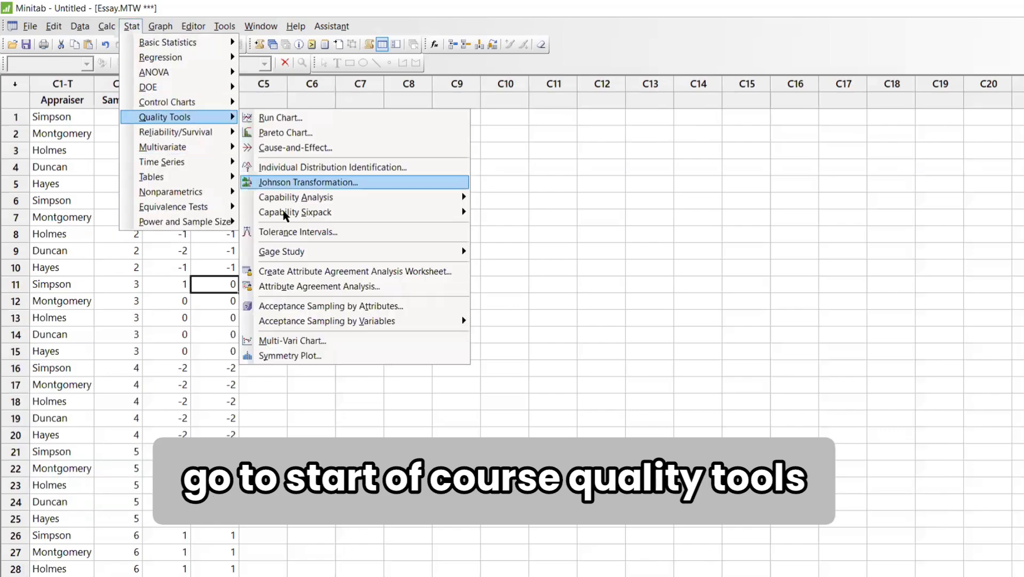
{"action": "left_click", "coordinate": [321, 287]}
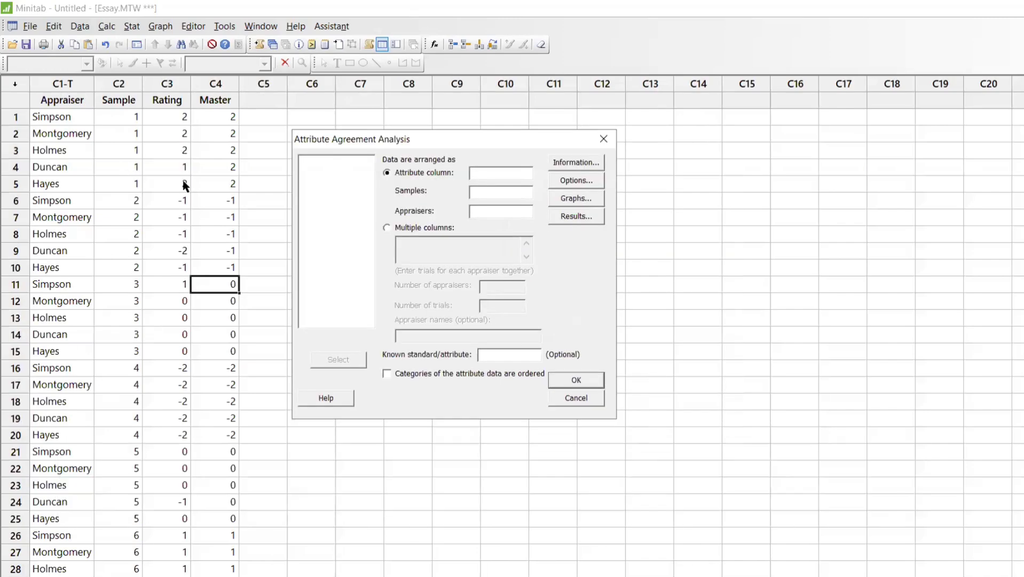
{"action": "left_click", "coordinate": [479, 172]}
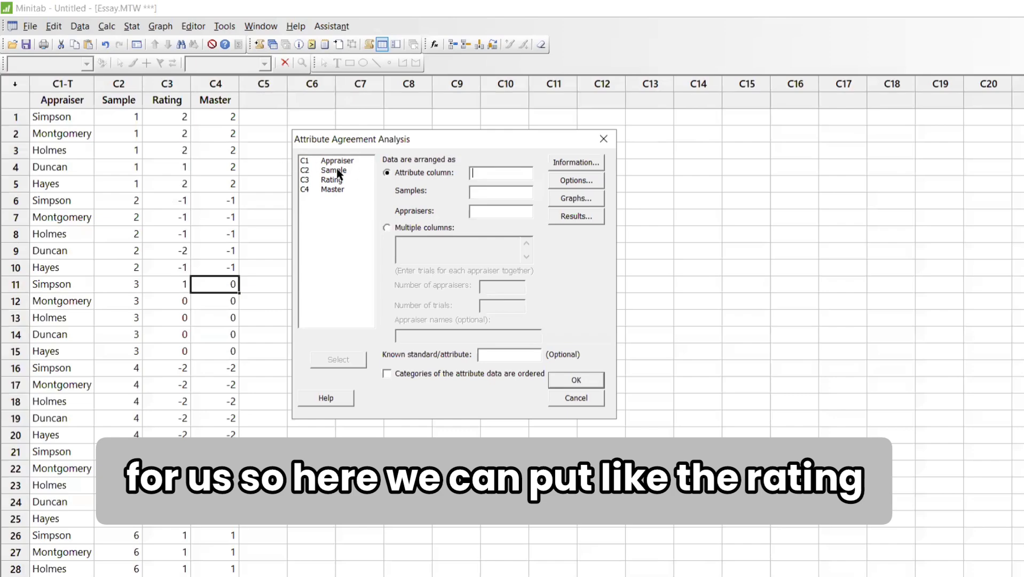
{"action": "double_click", "coordinate": [340, 180]}
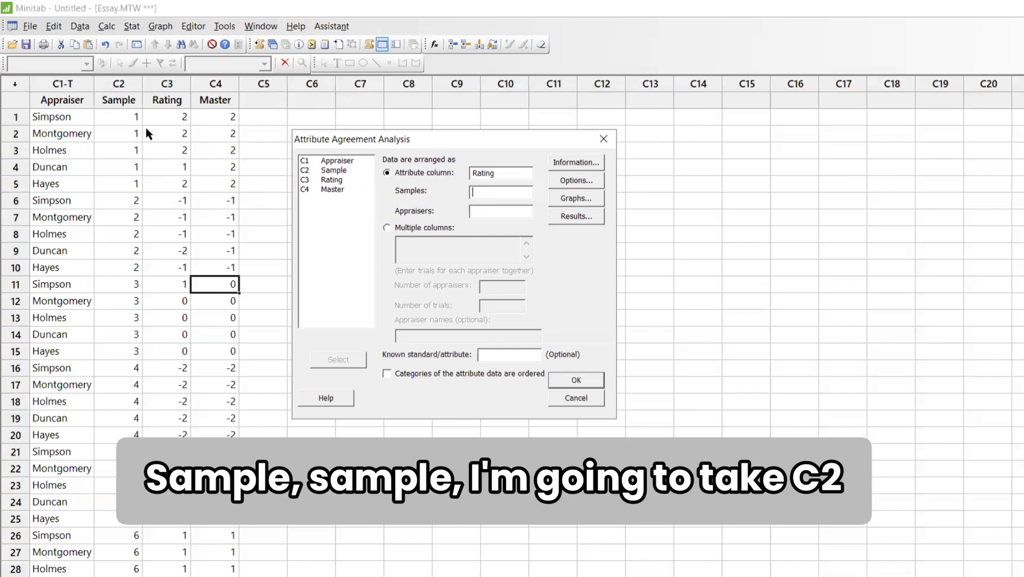
{"action": "double_click", "coordinate": [334, 169]}
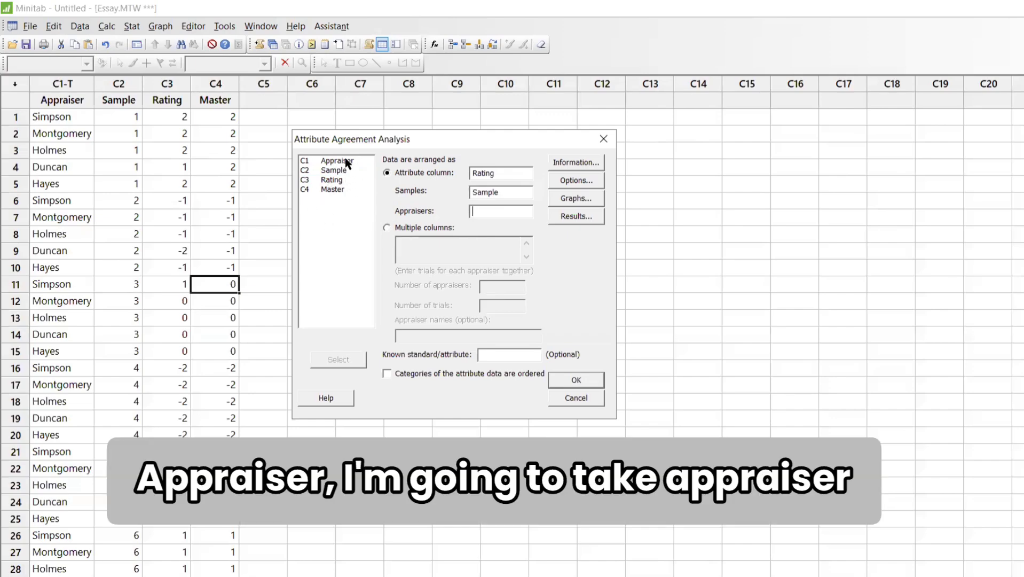
{"action": "double_click", "coordinate": [346, 160]}
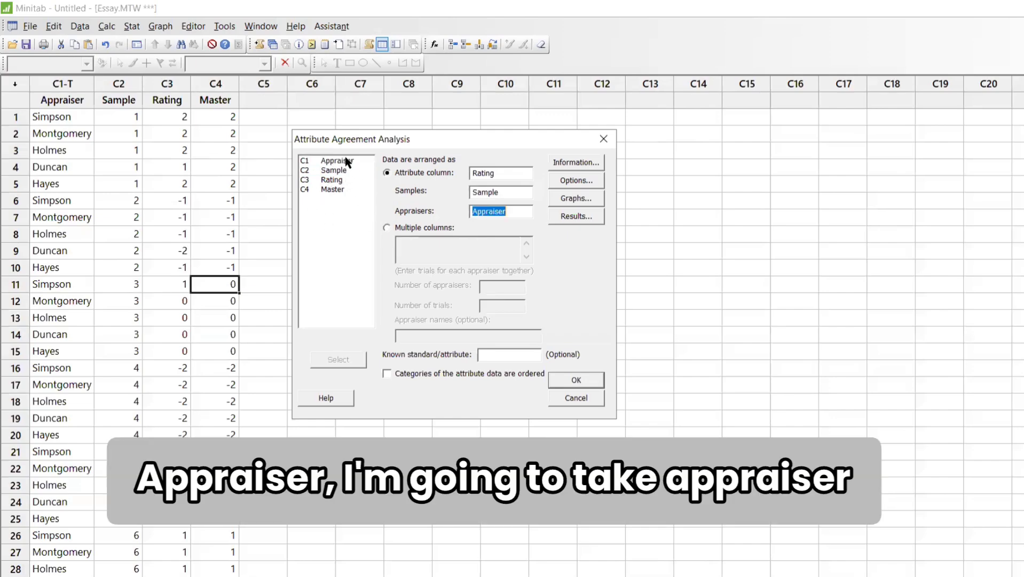
{"action": "left_click", "coordinate": [504, 350]}
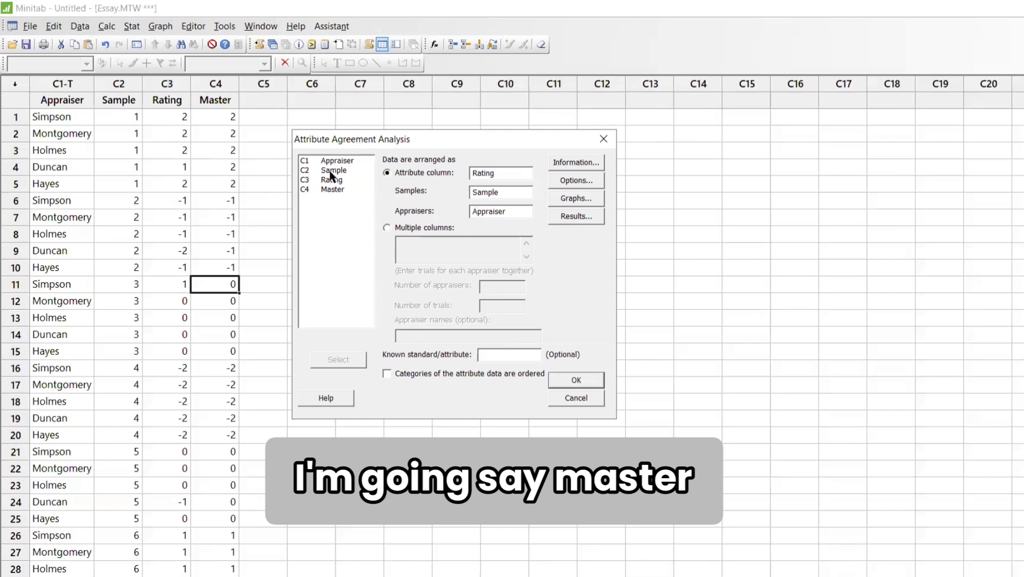
{"action": "double_click", "coordinate": [339, 190]}
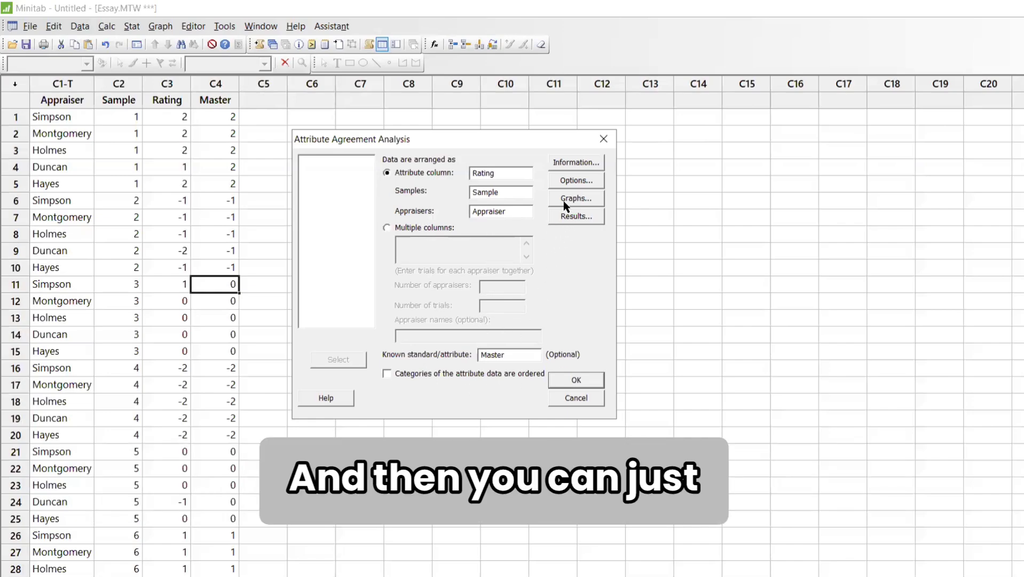
- Check the study information fields, and accept the analysis options with the disagreement table displayed and a 95.0 confidence level
{"action": "left_click", "coordinate": [580, 160]}
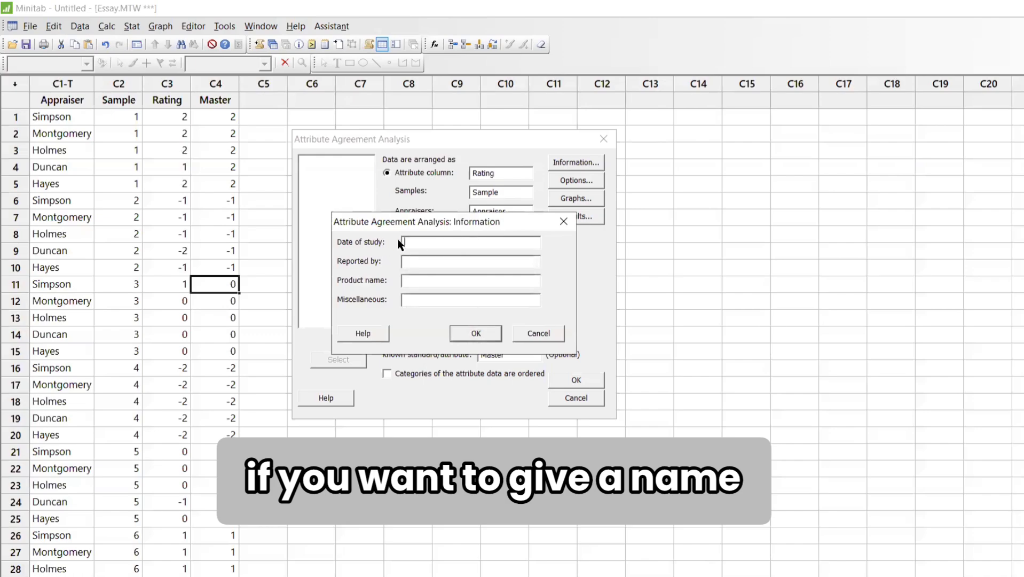
{"action": "left_click", "coordinate": [564, 221]}
{"action": "left_click", "coordinate": [585, 183]}
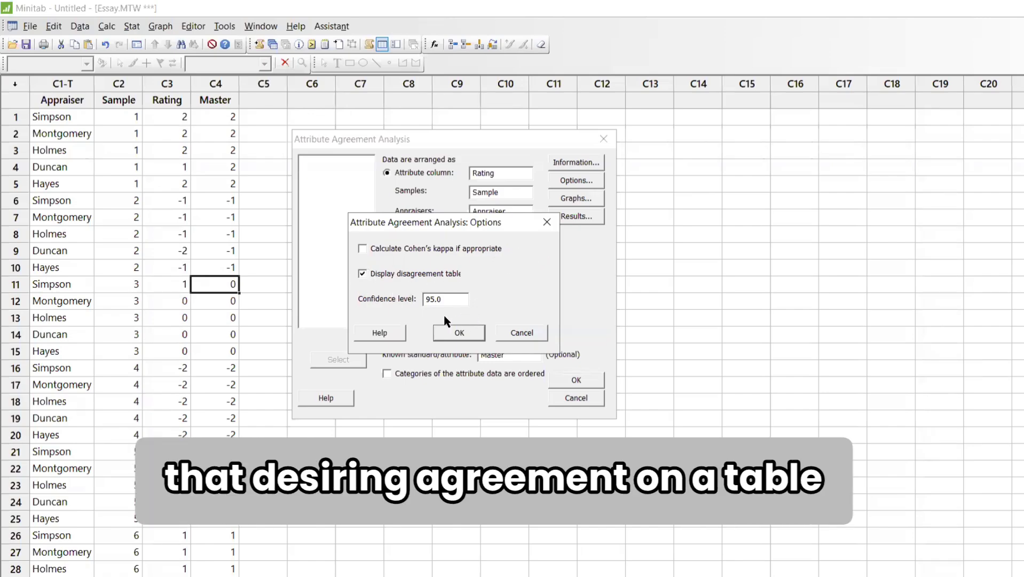
{"action": "left_click", "coordinate": [458, 332]}
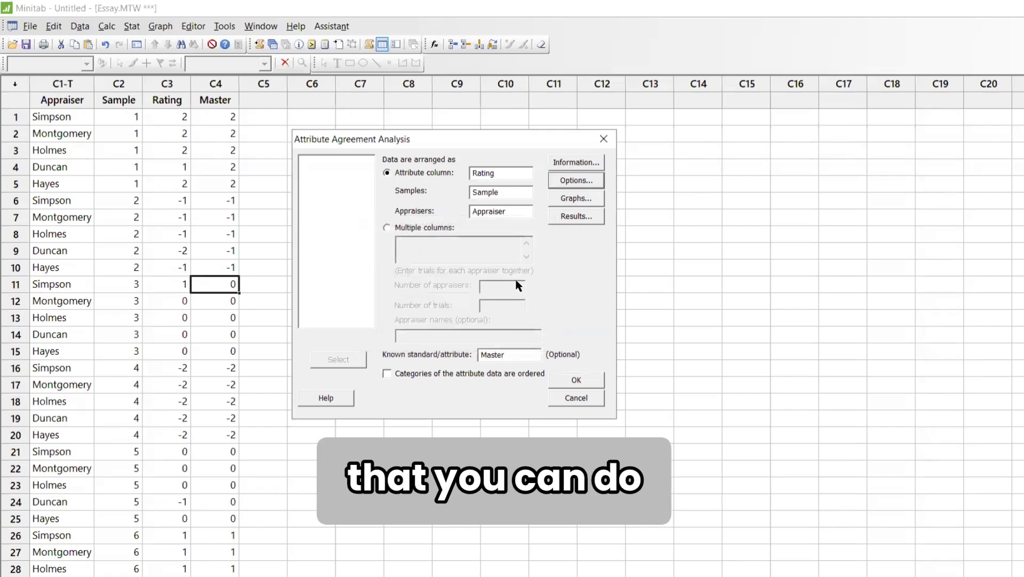
- Review the graph settings, keep percentages of assessment agreement within and between appraisers as the displayed results, and run the analysis
{"action": "left_click", "coordinate": [566, 200]}
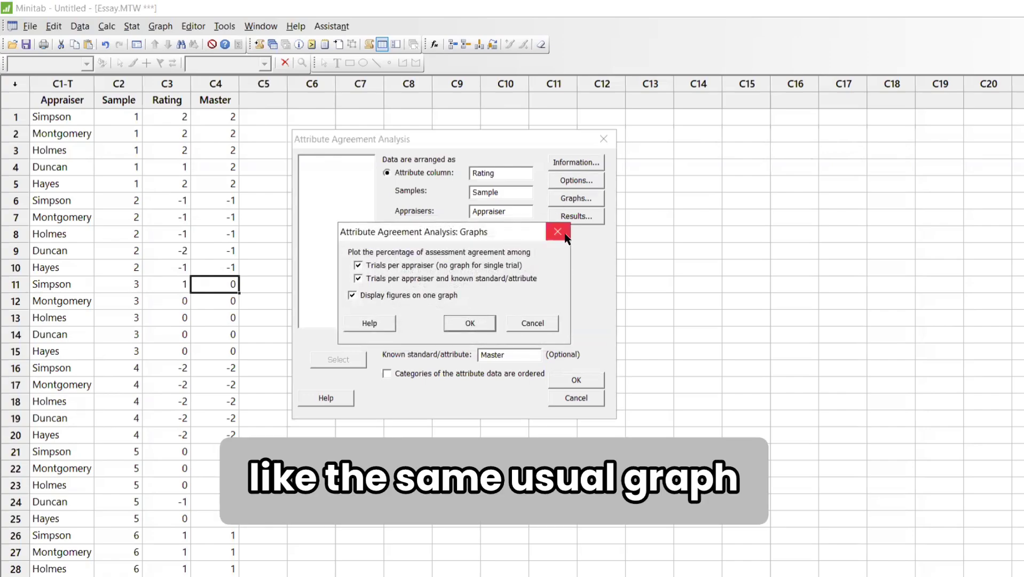
{"action": "left_click", "coordinate": [558, 232]}
{"action": "left_click", "coordinate": [576, 216]}
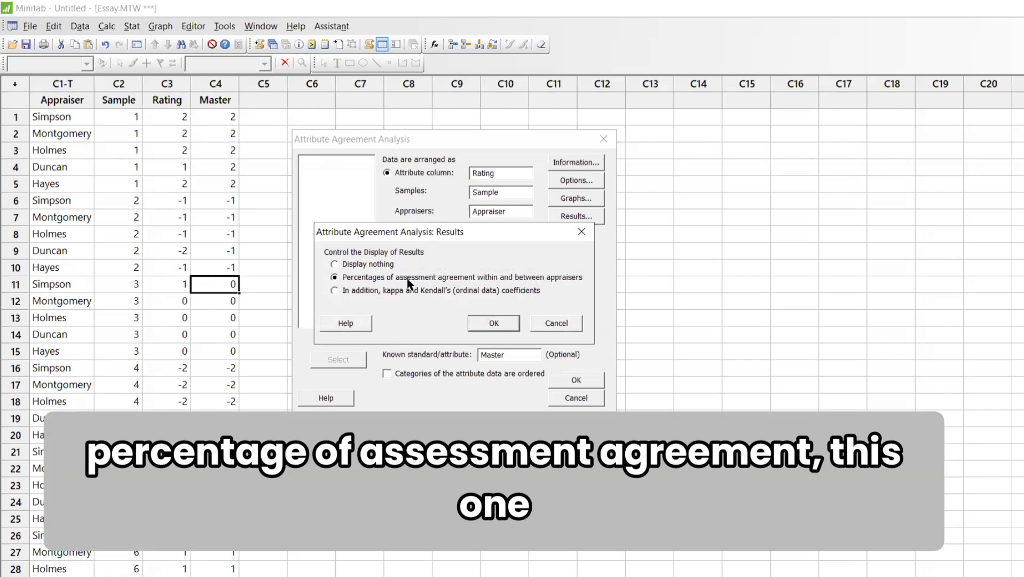
{"action": "left_click", "coordinate": [493, 323]}
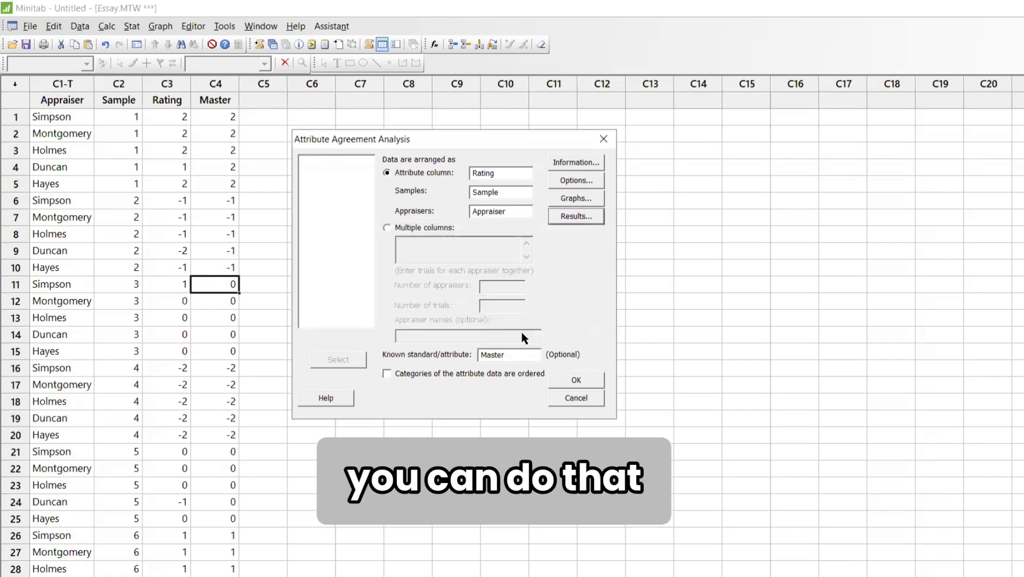
{"action": "left_click", "coordinate": [570, 381]}
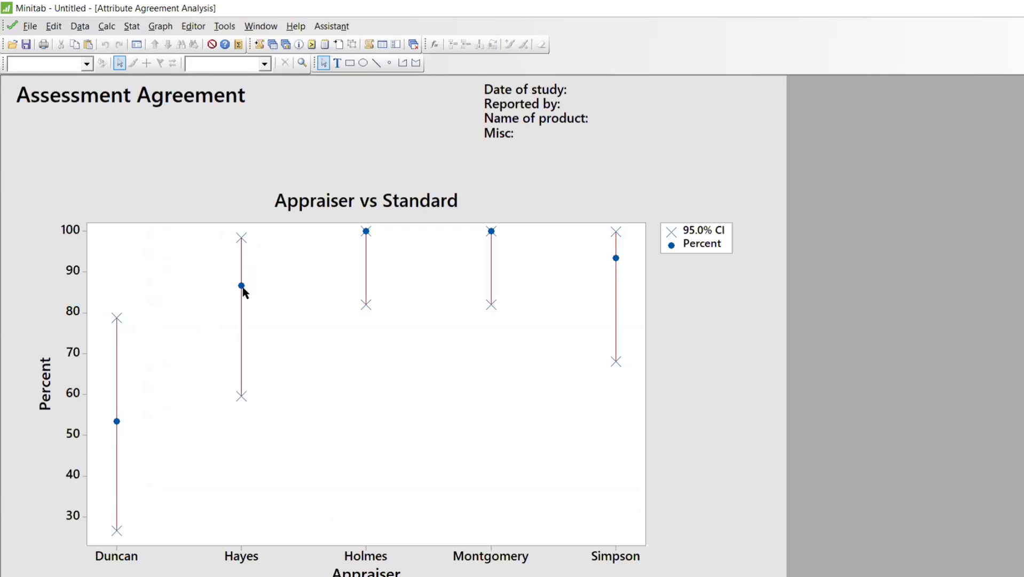
- Add a horizontal reference line at Y value 70 to the Appraiser vs Standard graph
{"action": "mouse_move", "coordinate": [242, 289]}
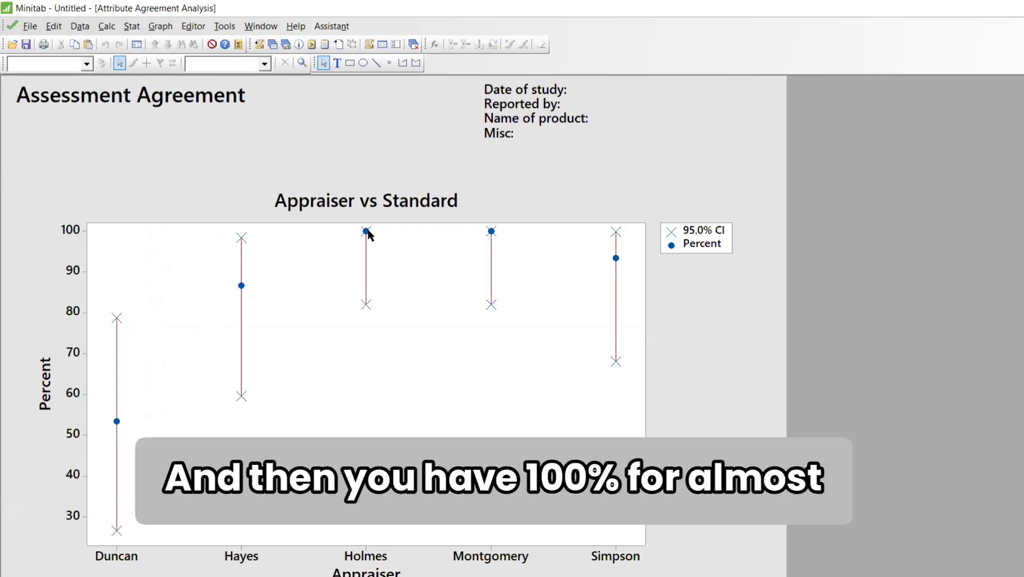
{"action": "mouse_move", "coordinate": [368, 234]}
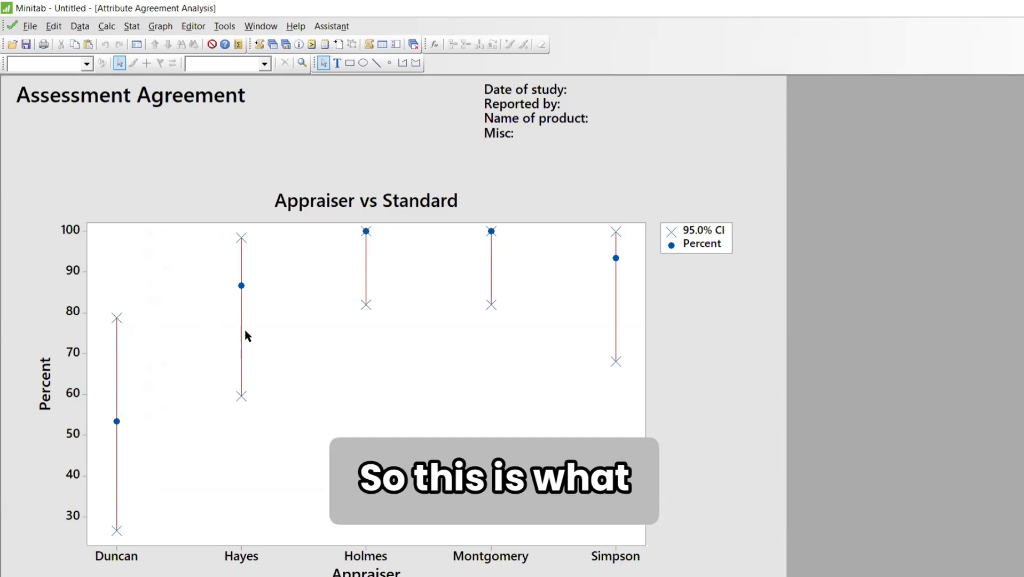
{"action": "right_click", "coordinate": [305, 304]}
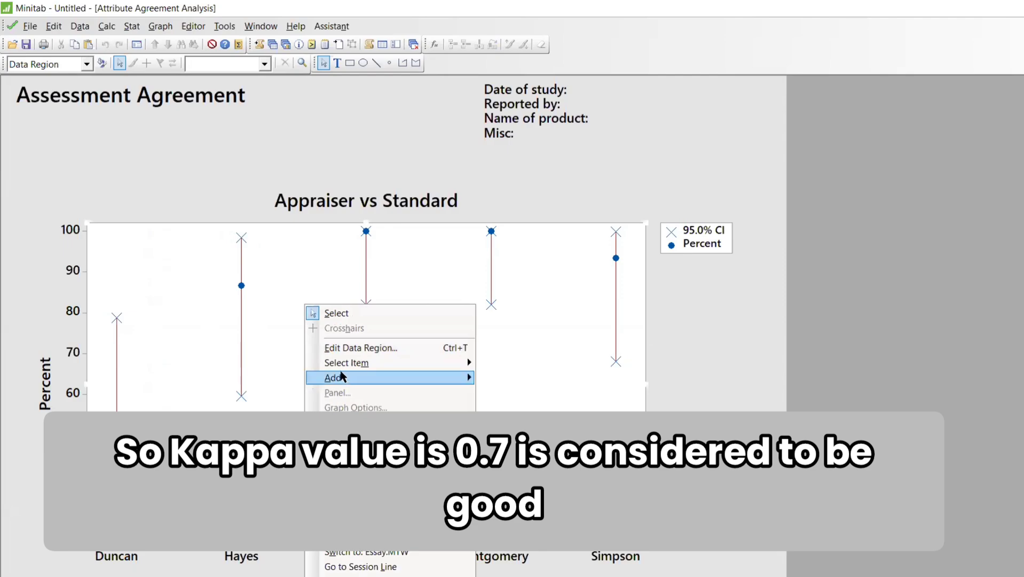
{"action": "mouse_move", "coordinate": [347, 377]}
{"action": "left_click", "coordinate": [501, 392]}
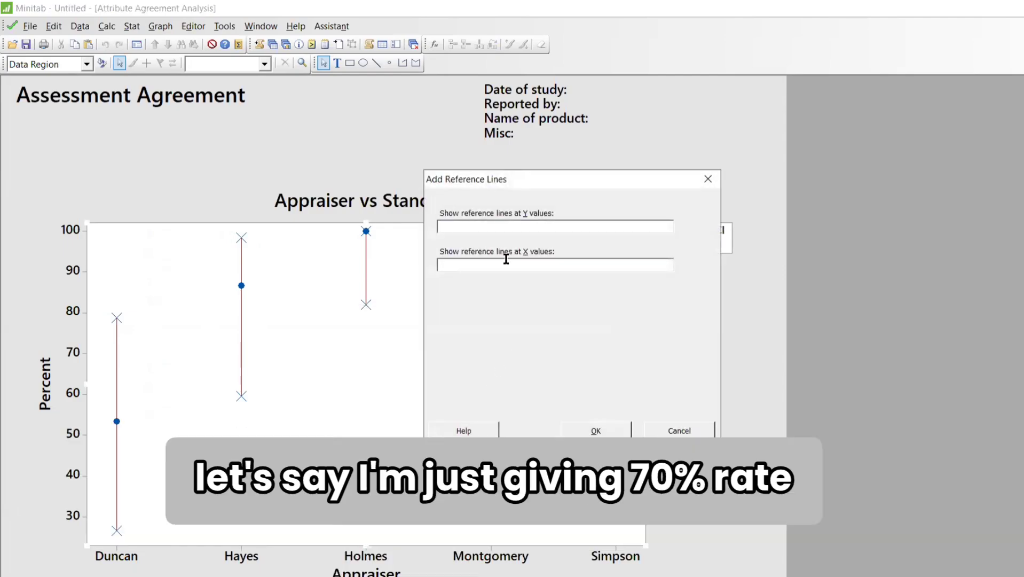
{"action": "type", "text": "7"}
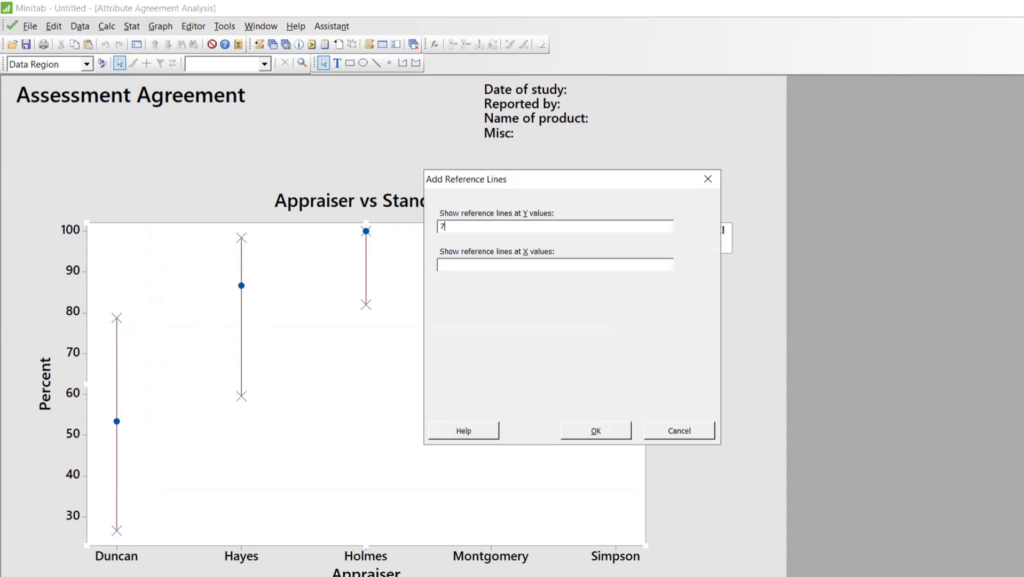
{"action": "type", "text": "-"}
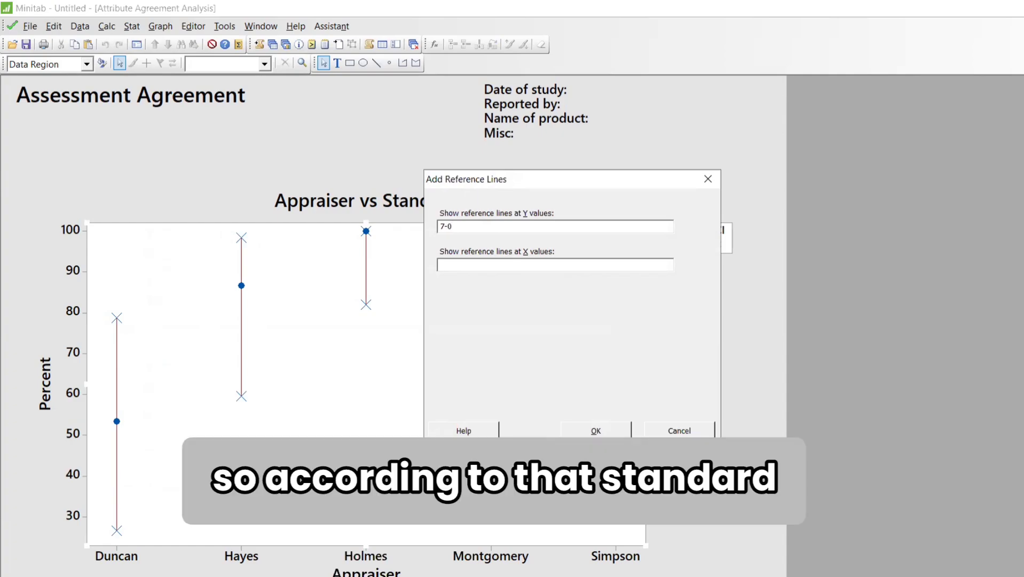
{"action": "type", "text": "0"}
{"action": "key", "text": "Return"}
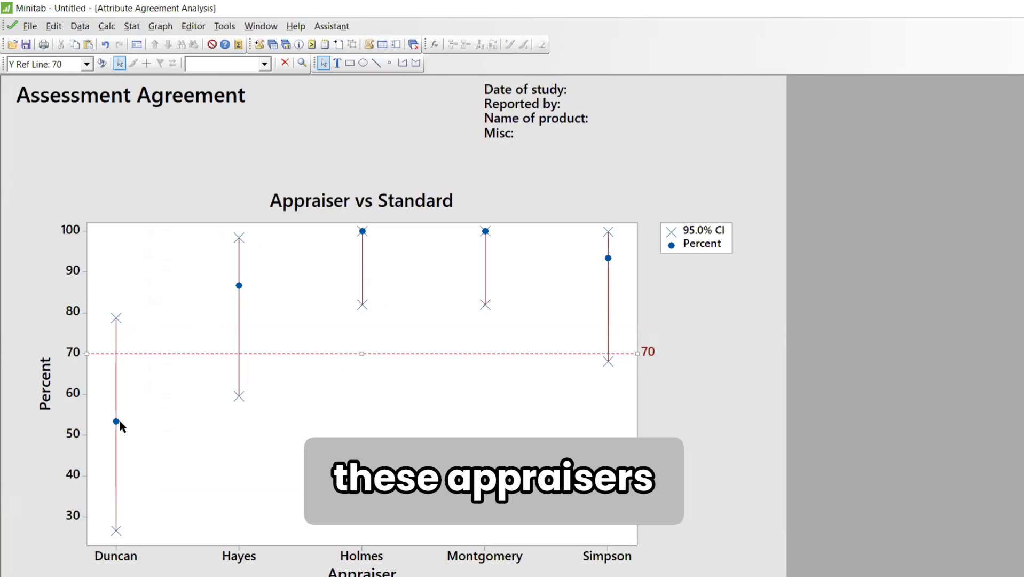
- Compare the appraisers with the 70 percent line, recheck the Essay worksheet data and return to the assessment agreement graph
{"action": "mouse_move", "coordinate": [114, 426]}
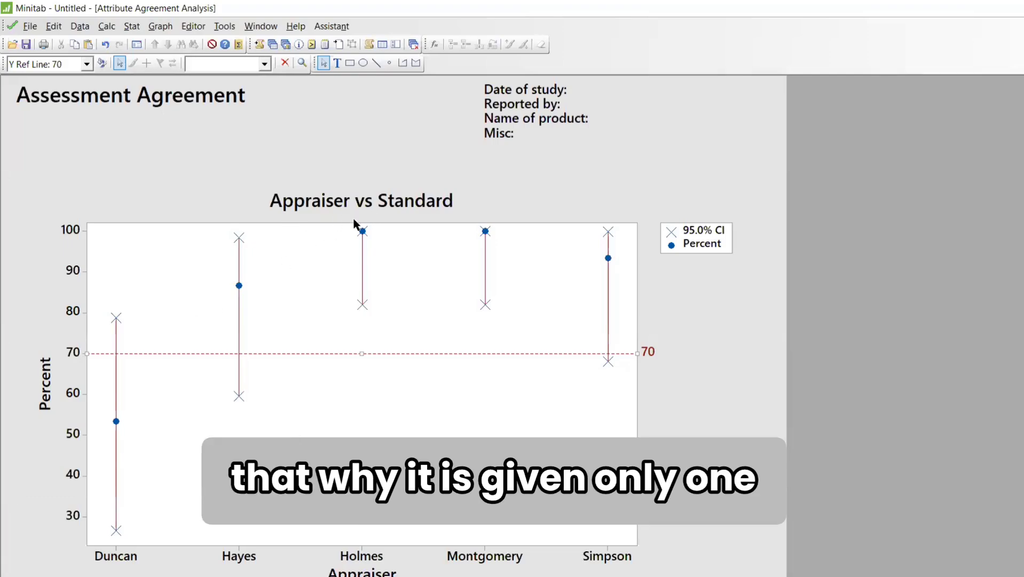
{"action": "left_click", "coordinate": [273, 46]}
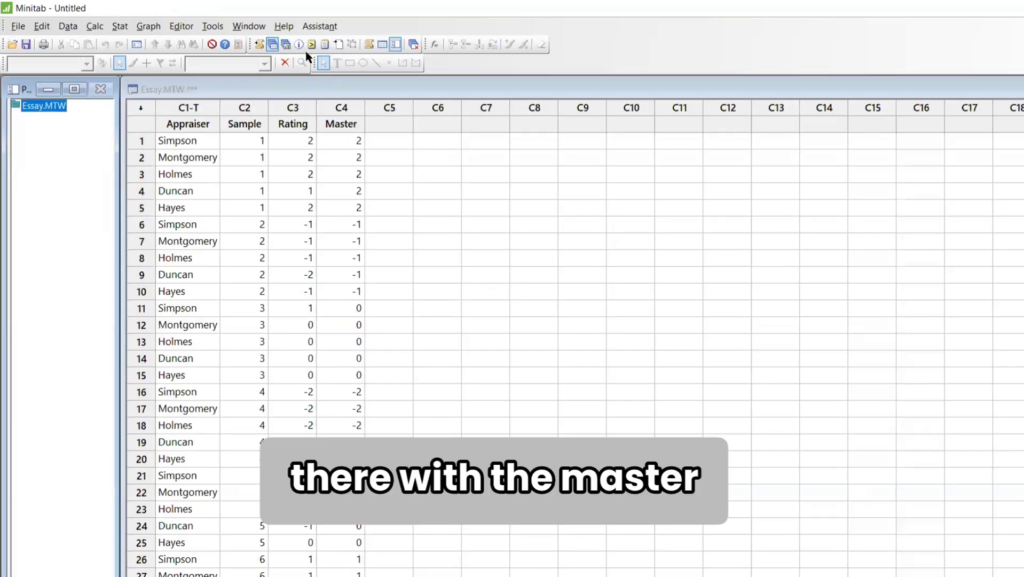
{"action": "left_click", "coordinate": [287, 45]}
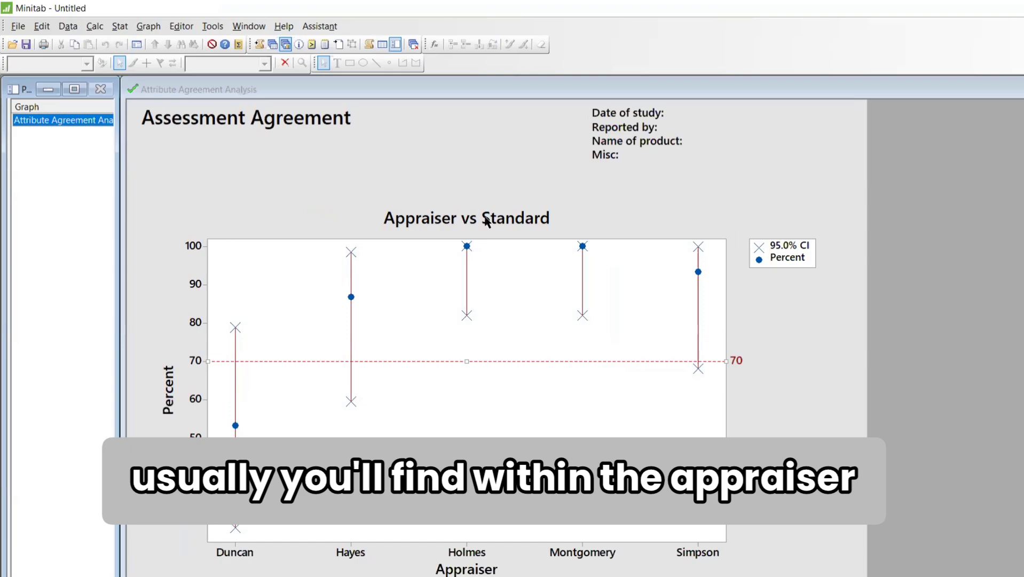
- Change the Appraiser vs Standard graph title to "Appraiser vs Master"
{"action": "left_click", "coordinate": [514, 222]}
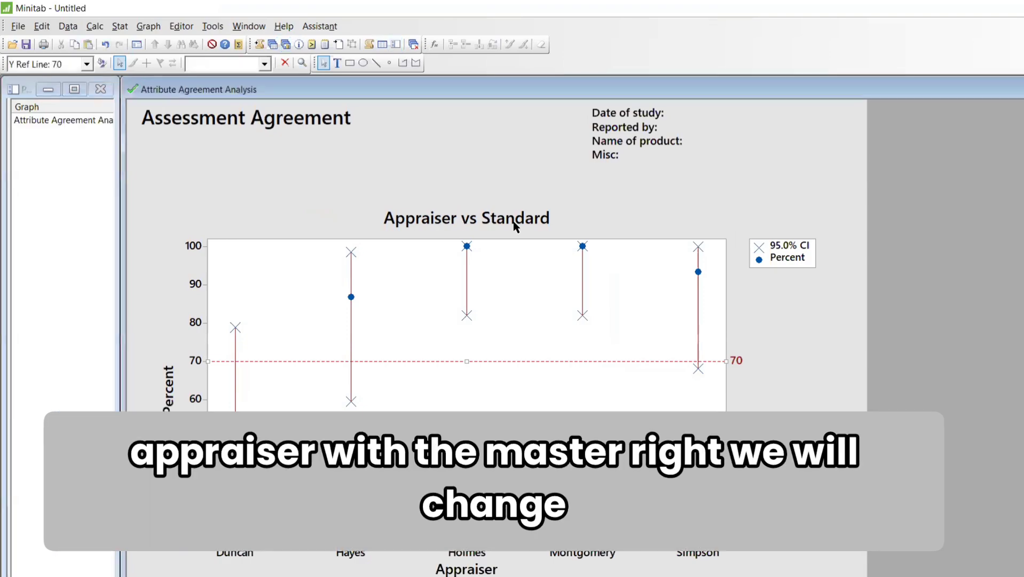
{"action": "double_click", "coordinate": [514, 223]}
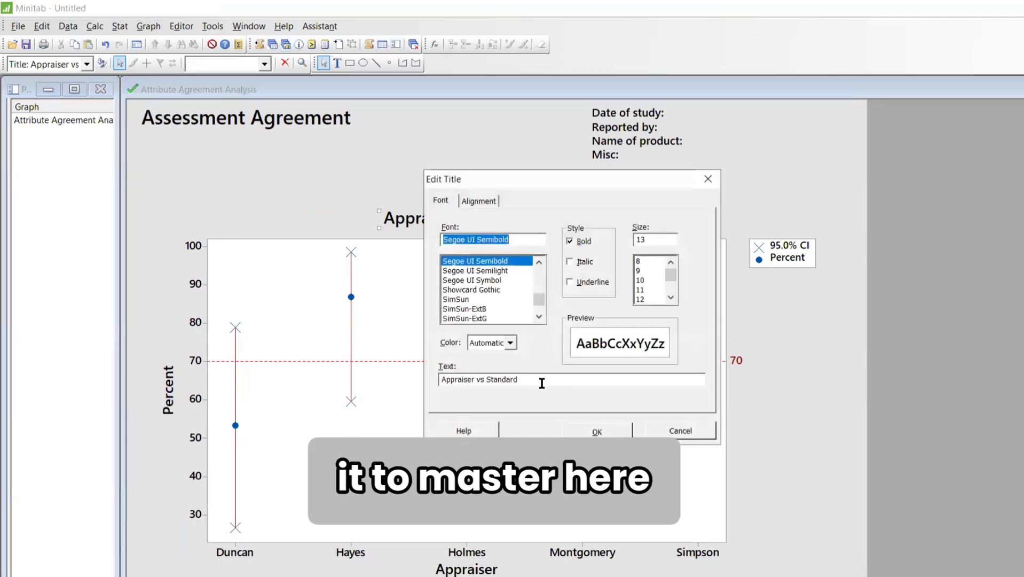
{"action": "left_click", "coordinate": [542, 380]}
{"action": "key", "text": "BackSpace"}
{"action": "key", "text": "BackSpace"}
{"action": "key", "text": "BackSpace"}
{"action": "key", "text": "BackSpace"}
{"action": "key", "text": "BackSpace"}
{"action": "key", "text": "BackSpace"}
{"action": "key", "text": "BackSpace"}
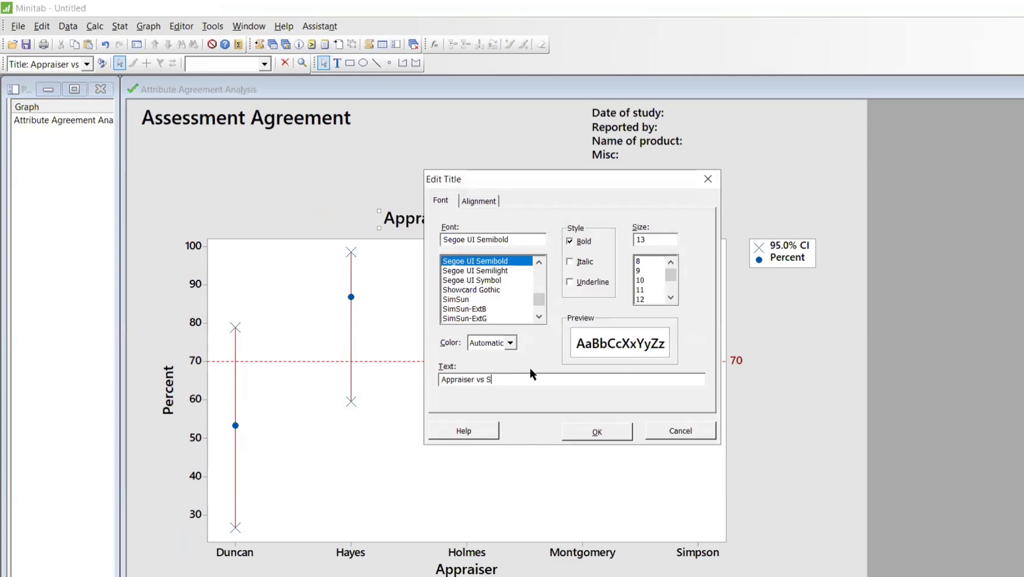
{"action": "type", "text": "Master"}
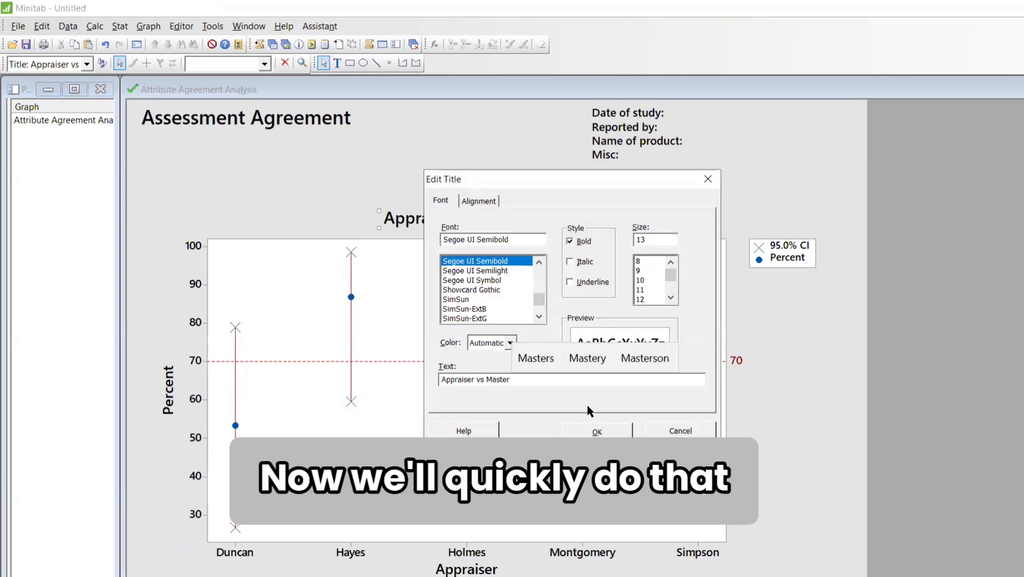
{"action": "left_click", "coordinate": [599, 433]}
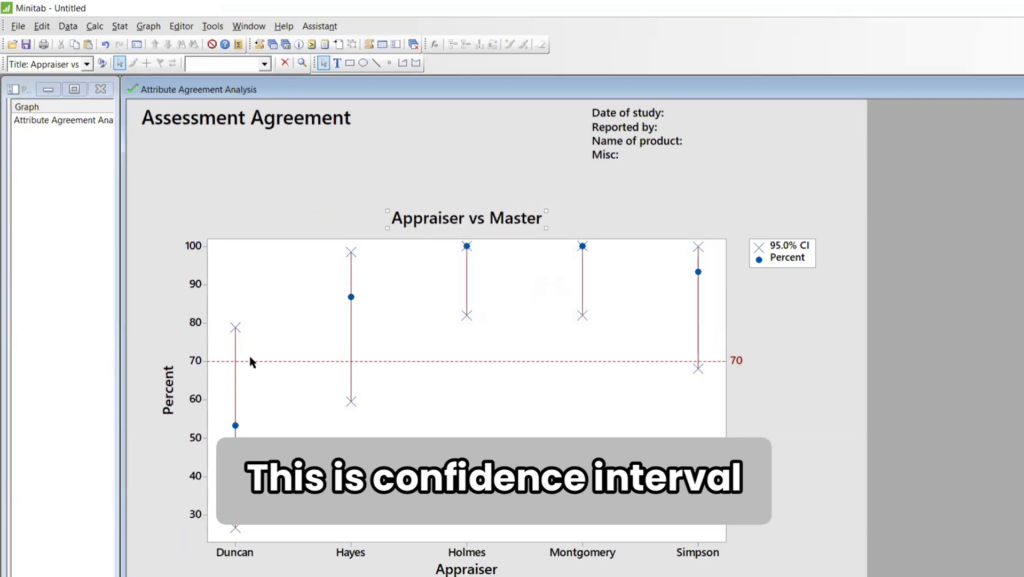
- Go back to the Essay worksheet and copy its Appraiser, Sample, Rating and Master columns
{"action": "left_click", "coordinate": [235, 426]}
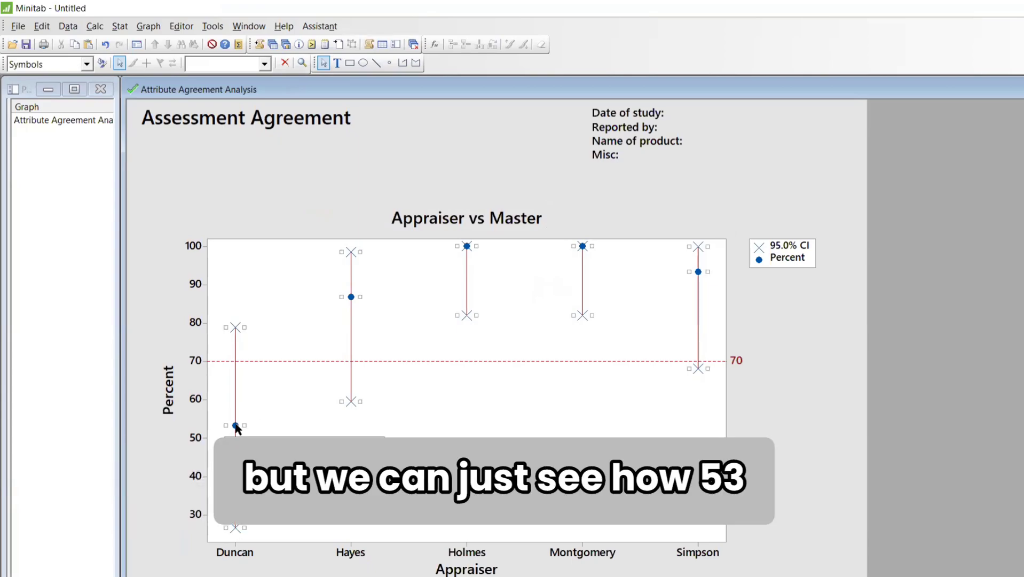
{"action": "left_click", "coordinate": [273, 45]}
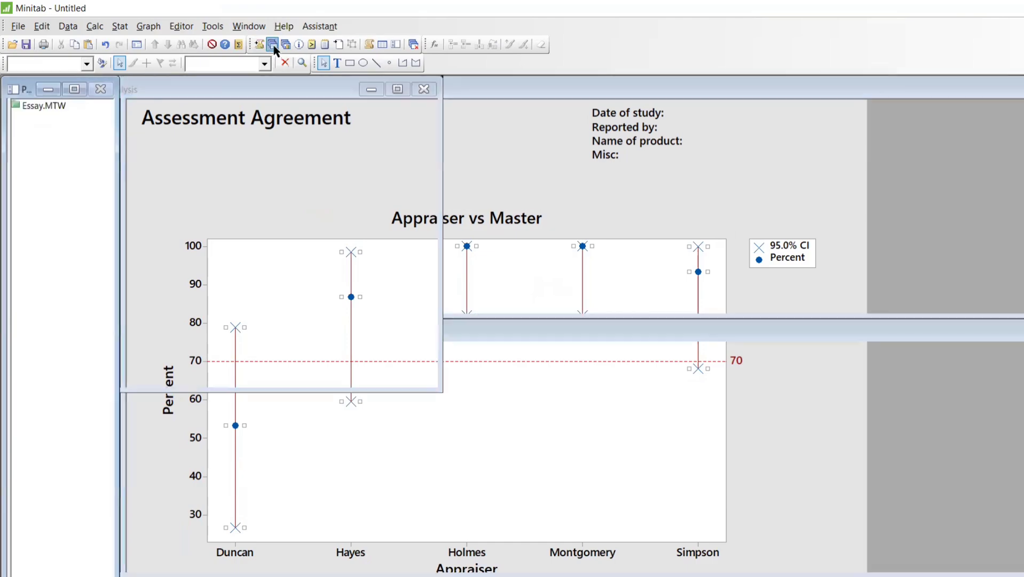
{"action": "left_click_drag", "start_coordinate": [187, 141], "coordinate": [359, 412]}
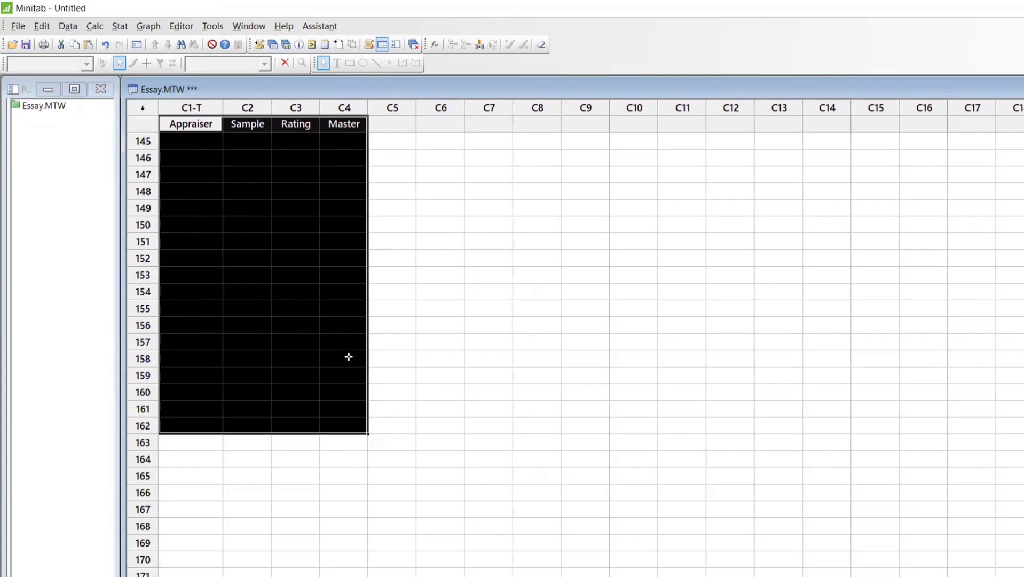
{"action": "scroll", "coordinate": [349, 357], "scroll_direction": "up", "scroll_amount": 20}
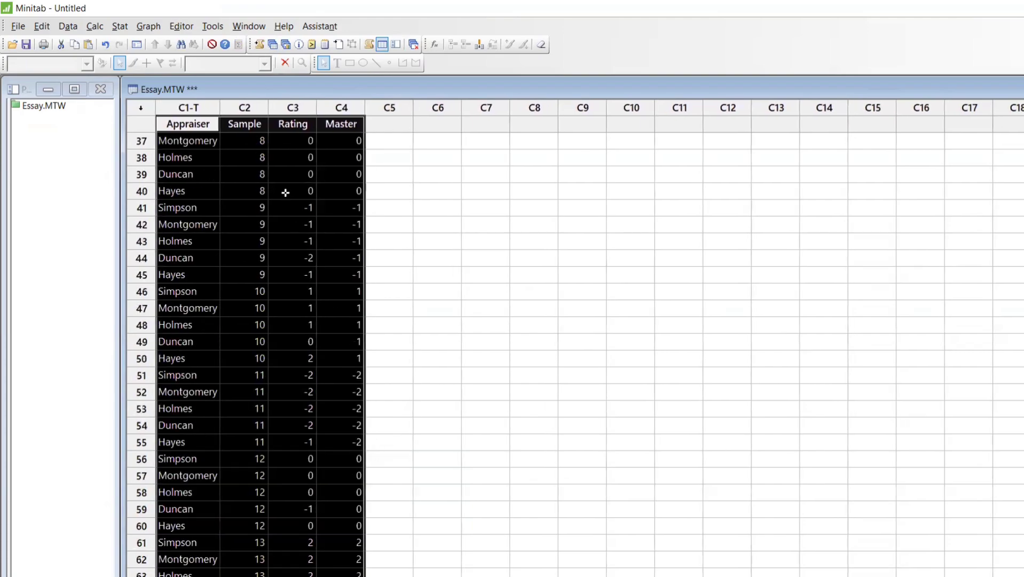
{"action": "scroll", "coordinate": [286, 192], "scroll_direction": "up", "scroll_amount": 12}
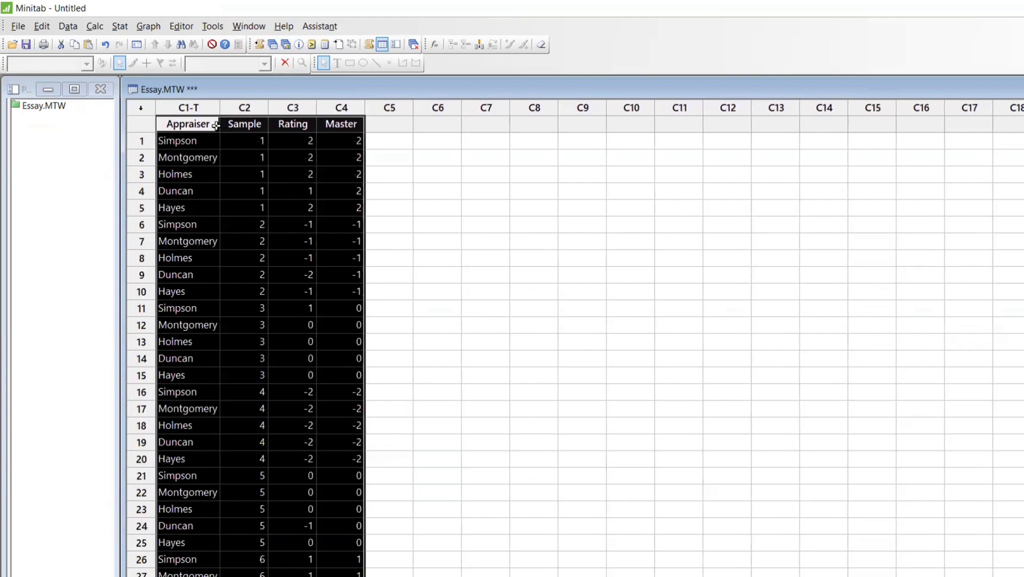
{"action": "left_click", "coordinate": [198, 121]}
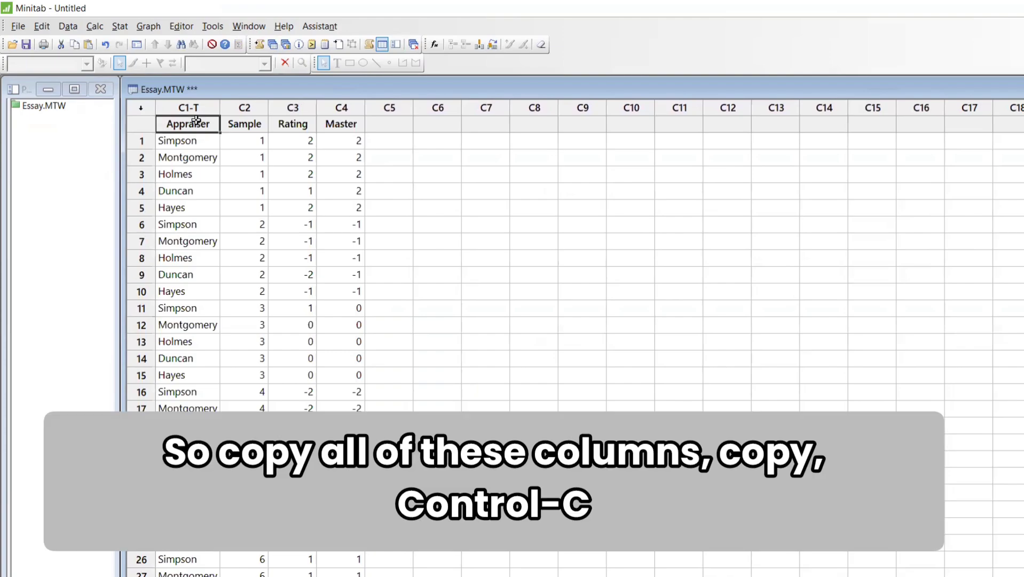
{"action": "left_click_drag", "start_coordinate": [201, 106], "coordinate": [331, 110]}
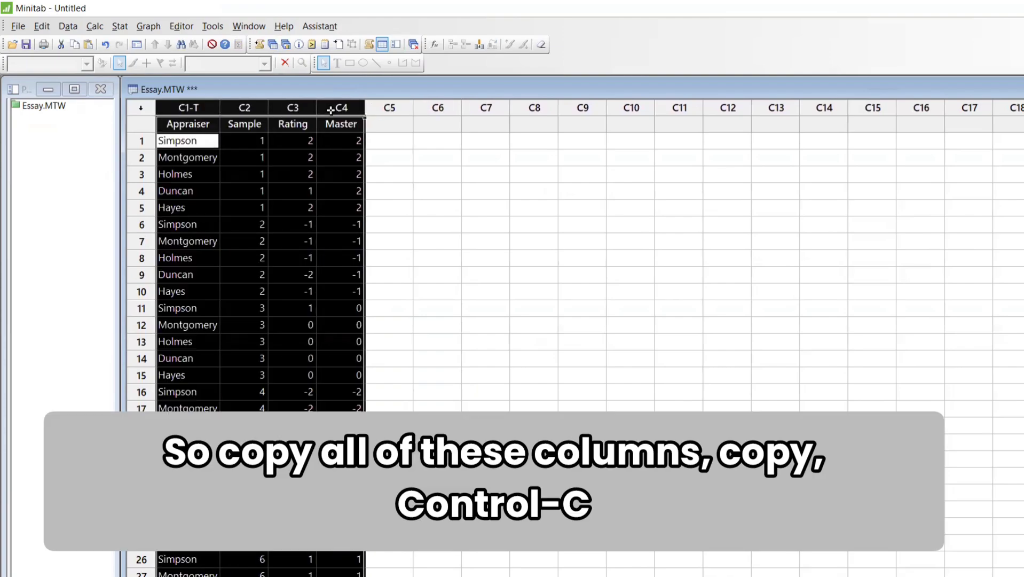
- Switch to Excel, create a blank workbook and paste the copied columns at cell A1
{"action": "key", "text": "alt+Tab"}
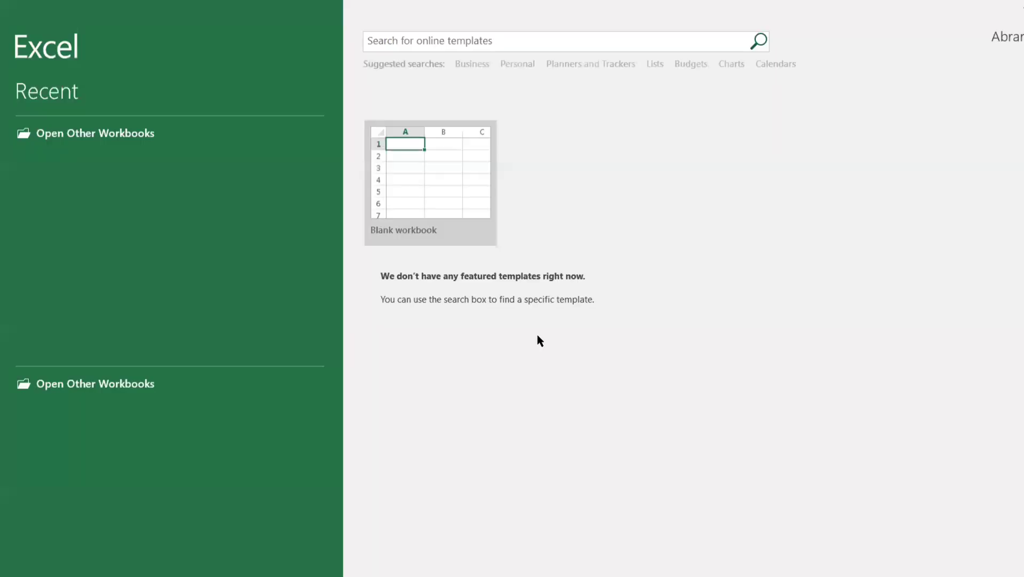
{"action": "left_click", "coordinate": [446, 185]}
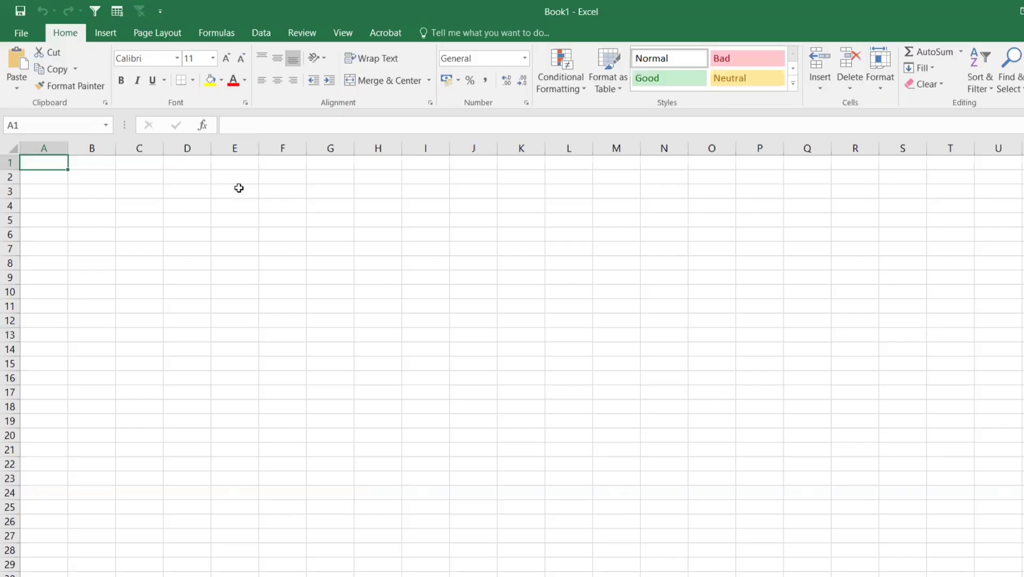
{"action": "key", "text": "ctrl+v"}
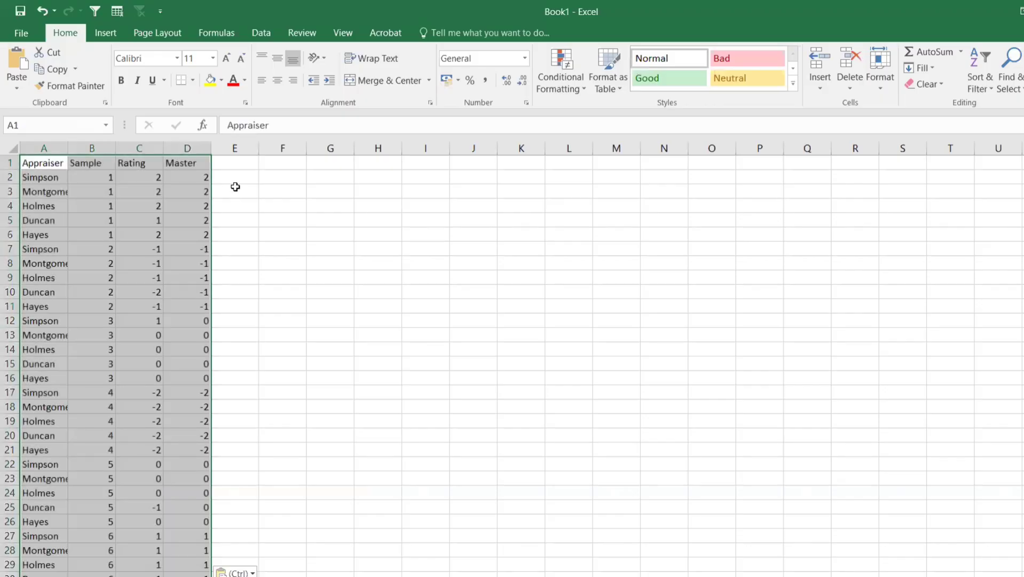
- Add the column header "Result" in cell E1, beside Master
{"action": "left_click", "coordinate": [237, 176]}
{"action": "left_click", "coordinate": [242, 162]}
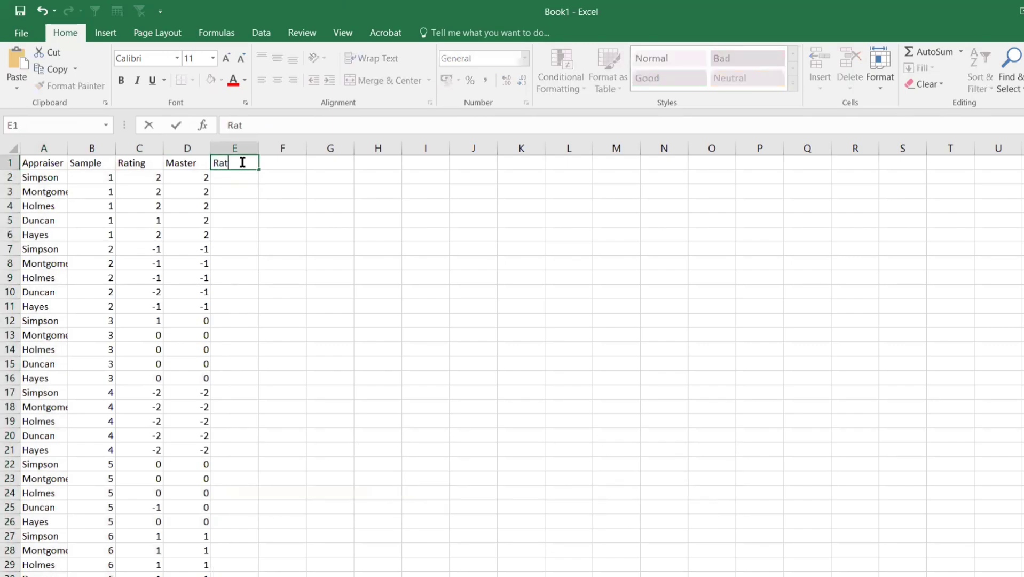
{"action": "key", "text": "BackSpace"}
{"action": "key", "text": "BackSpace"}
{"action": "key", "text": "BackSpace"}
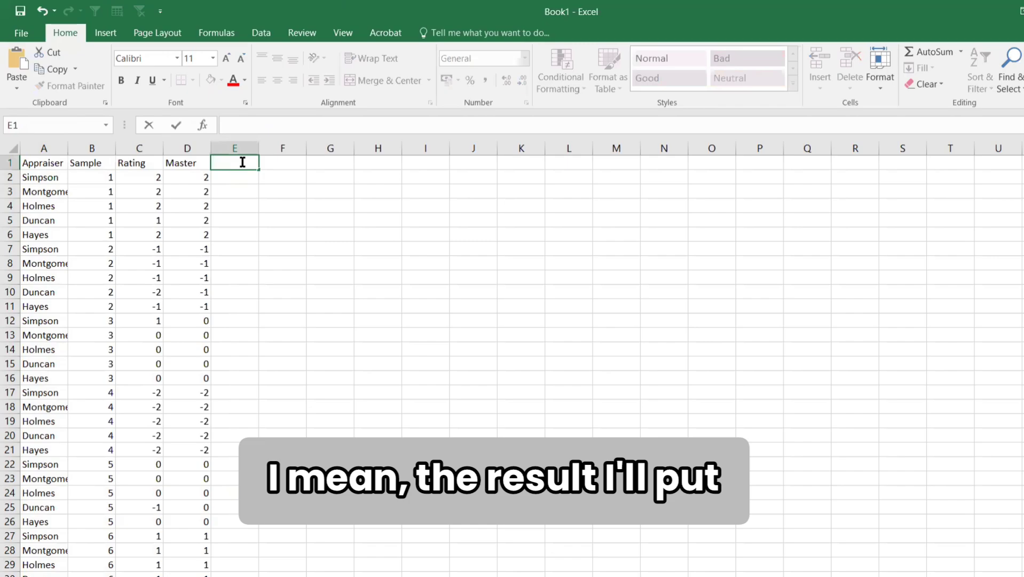
{"action": "type", "text": "Res"}
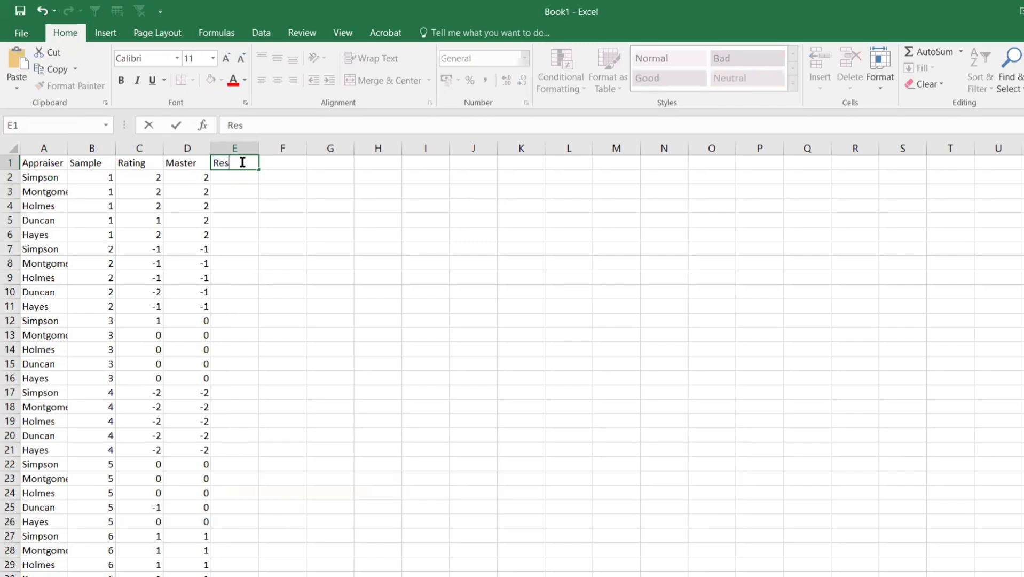
{"action": "type", "text": "ult"}
{"action": "key", "text": "Return"}
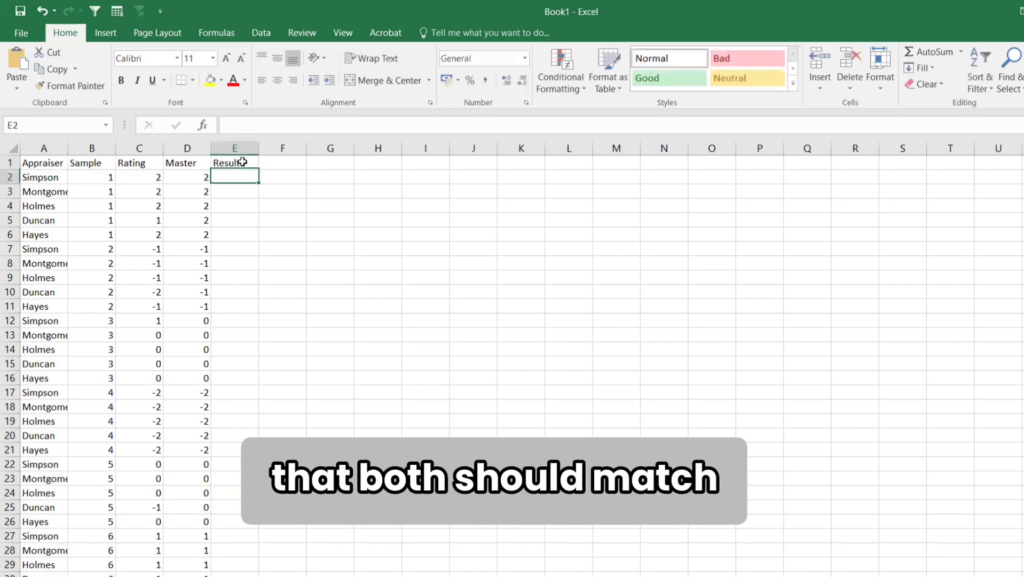
- Change the Rating header in cell C1 to "student"
{"action": "left_click", "coordinate": [137, 179]}
{"action": "left_click", "coordinate": [150, 161]}
{"action": "left_click", "coordinate": [172, 160]}
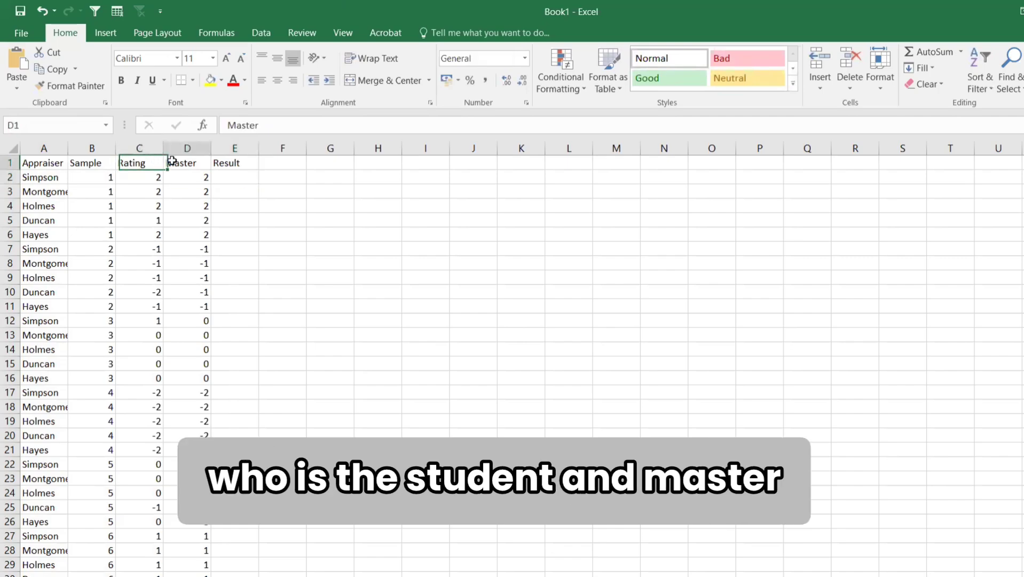
{"action": "left_click", "coordinate": [155, 161]}
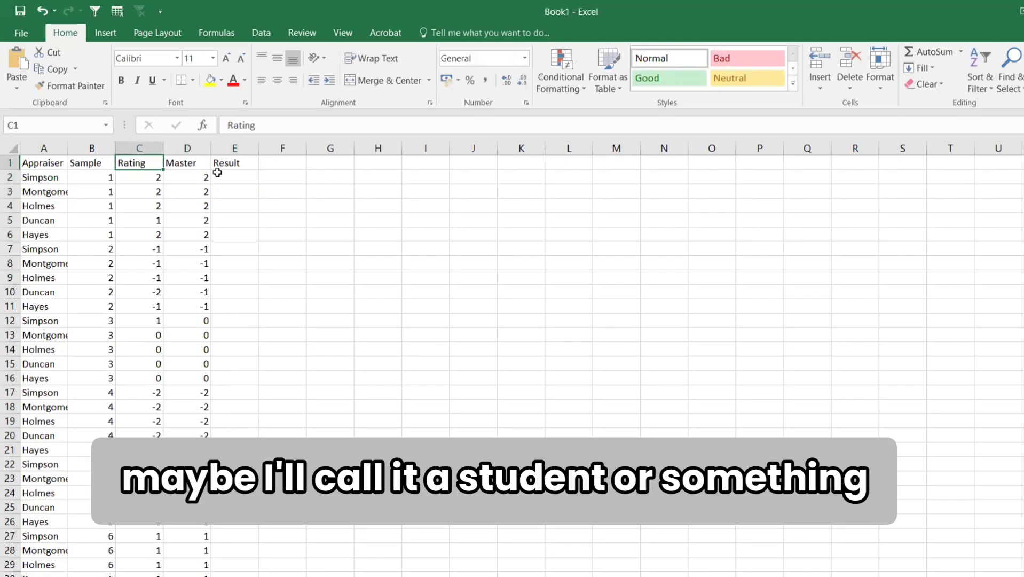
{"action": "left_click", "coordinate": [233, 174]}
{"action": "left_click", "coordinate": [143, 164]}
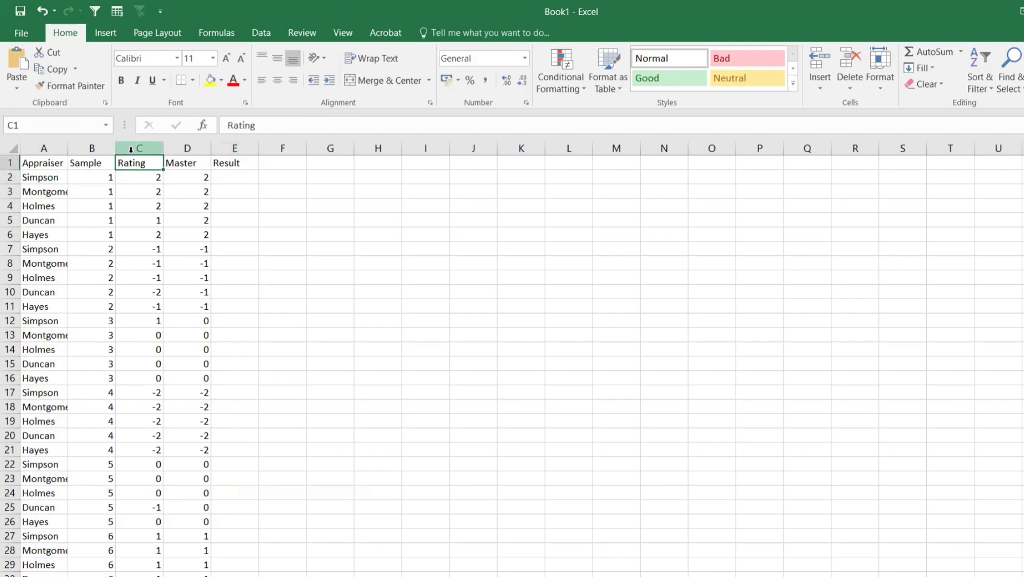
{"action": "type", "text": "student"}
{"action": "key", "text": "Return"}
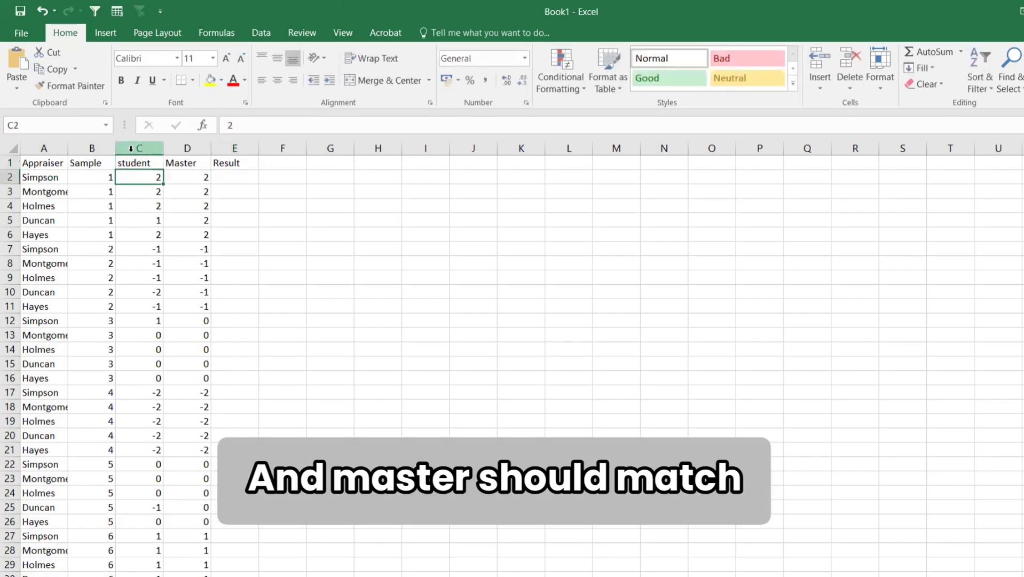
- Enter the formula =C2=D2 in E2 to compare student with Master, and fill it down the Result column
{"action": "left_click", "coordinate": [251, 180]}
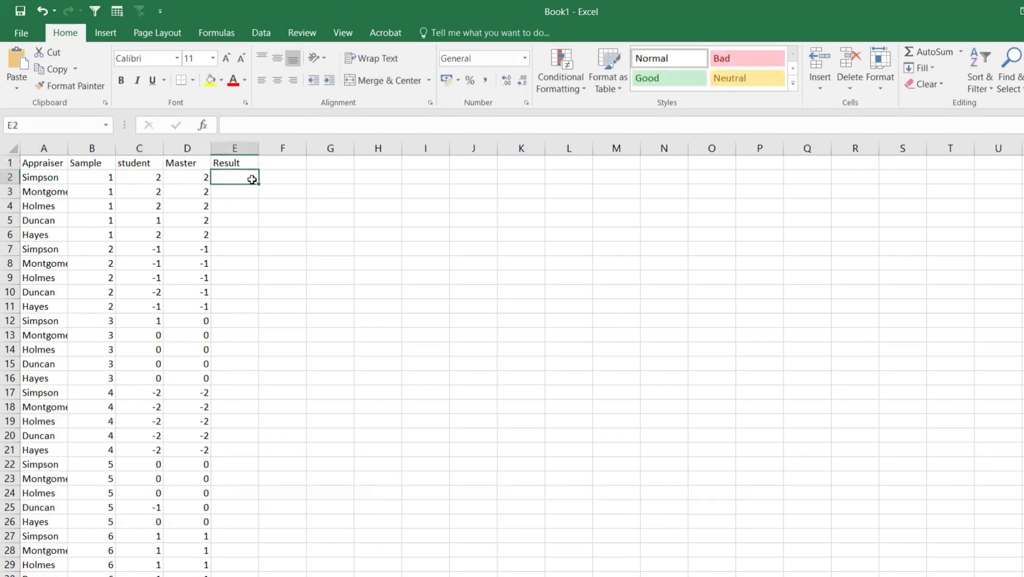
{"action": "type", "text": "="}
{"action": "left_click", "coordinate": [163, 178]}
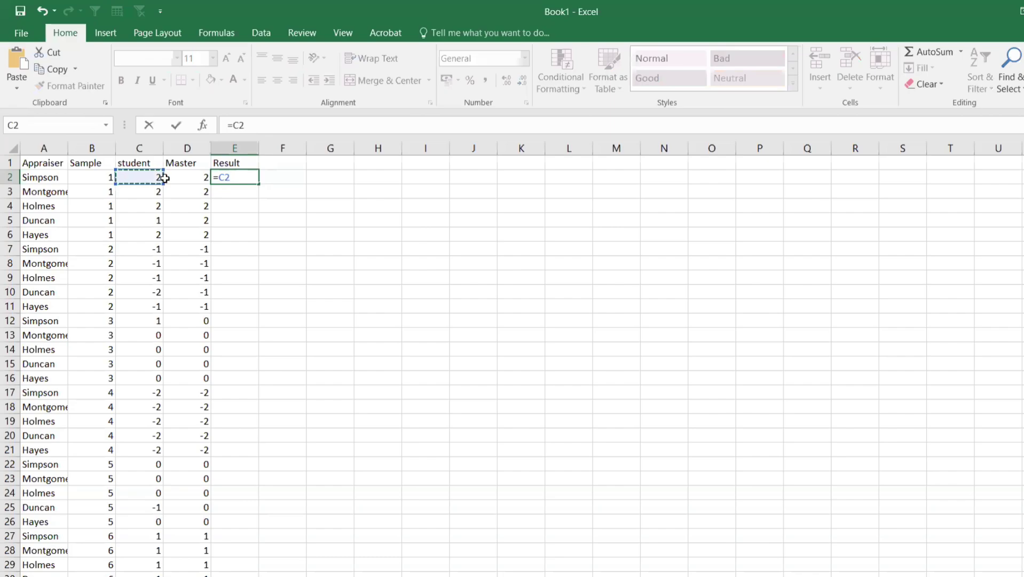
{"action": "type", "text": "="}
{"action": "left_click", "coordinate": [190, 179]}
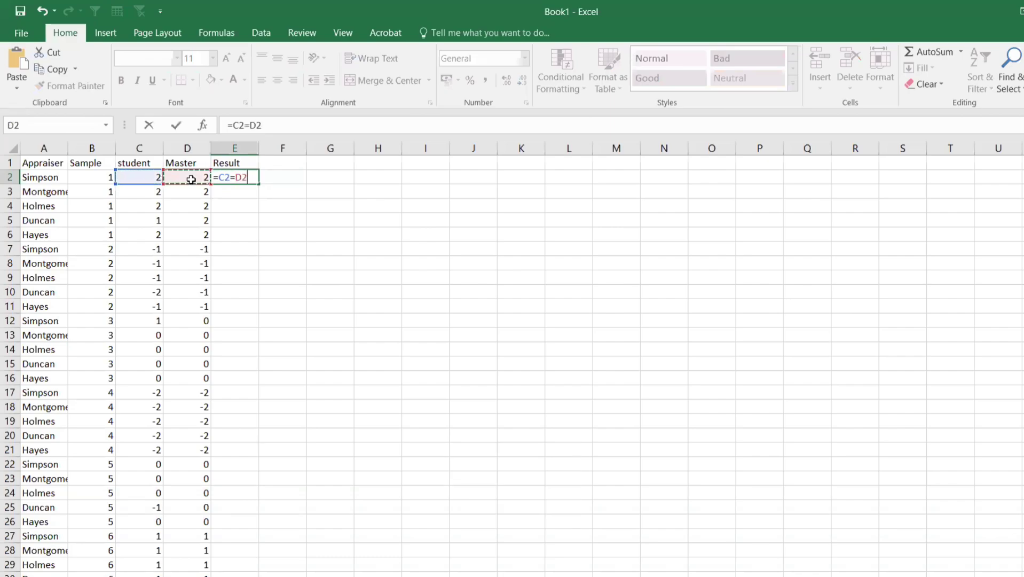
{"action": "key", "text": "Return"}
{"action": "left_click", "coordinate": [255, 178]}
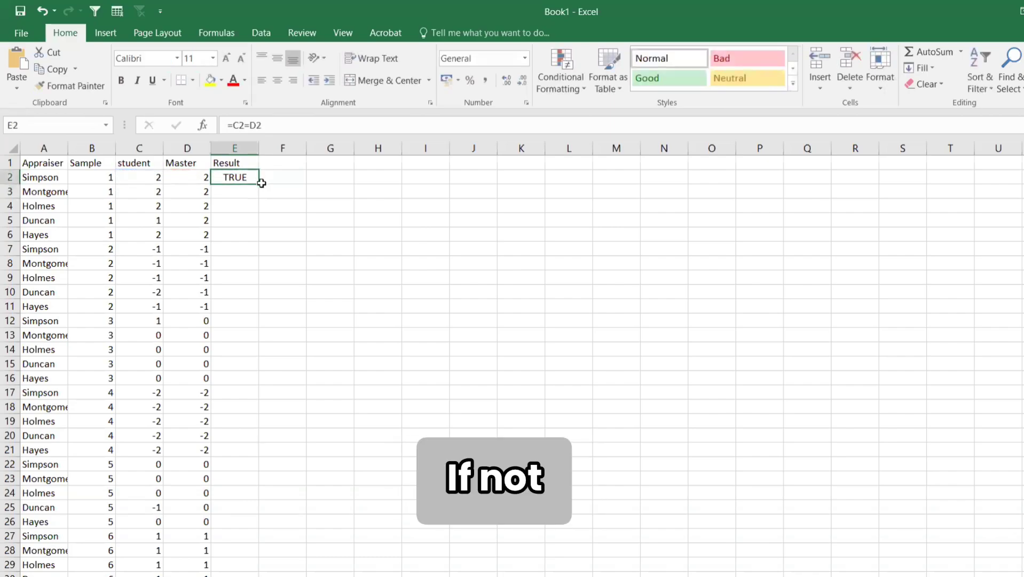
{"action": "left_click", "coordinate": [263, 183]}
{"action": "left_click", "coordinate": [256, 182]}
{"action": "double_click", "coordinate": [259, 183]}
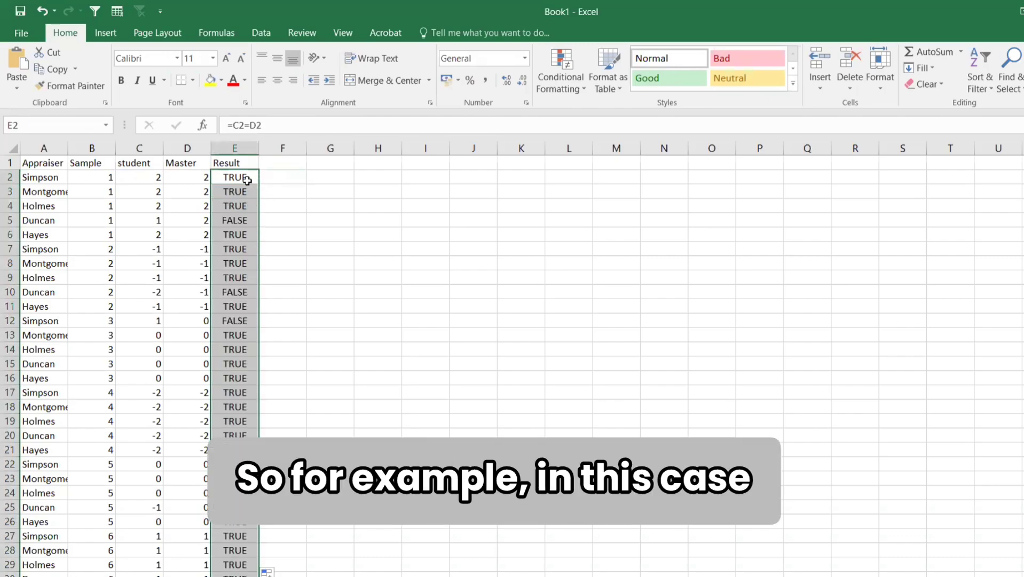
- Add filters to the header row and show only the rows whose Result is TRUE
{"action": "left_click", "coordinate": [250, 161]}
{"action": "key", "text": "ctrl+shift+l"}
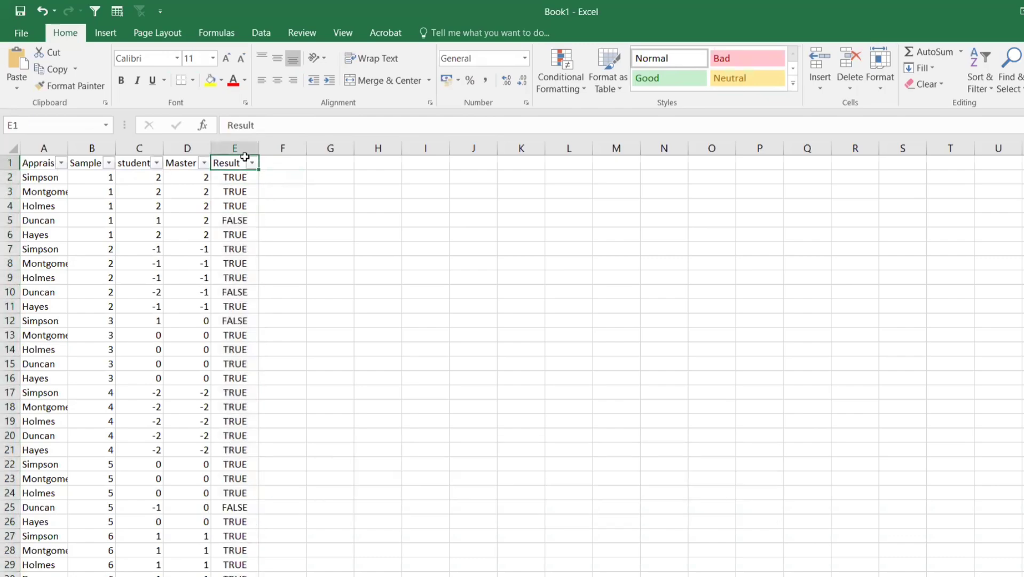
{"action": "left_click", "coordinate": [251, 163]}
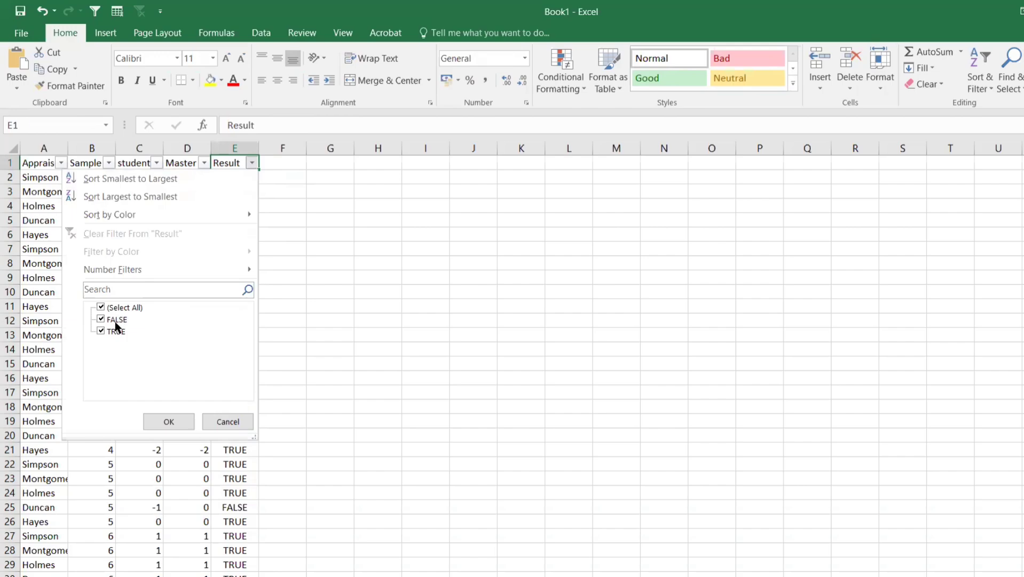
{"action": "left_click", "coordinate": [115, 321]}
{"action": "left_click", "coordinate": [168, 422]}
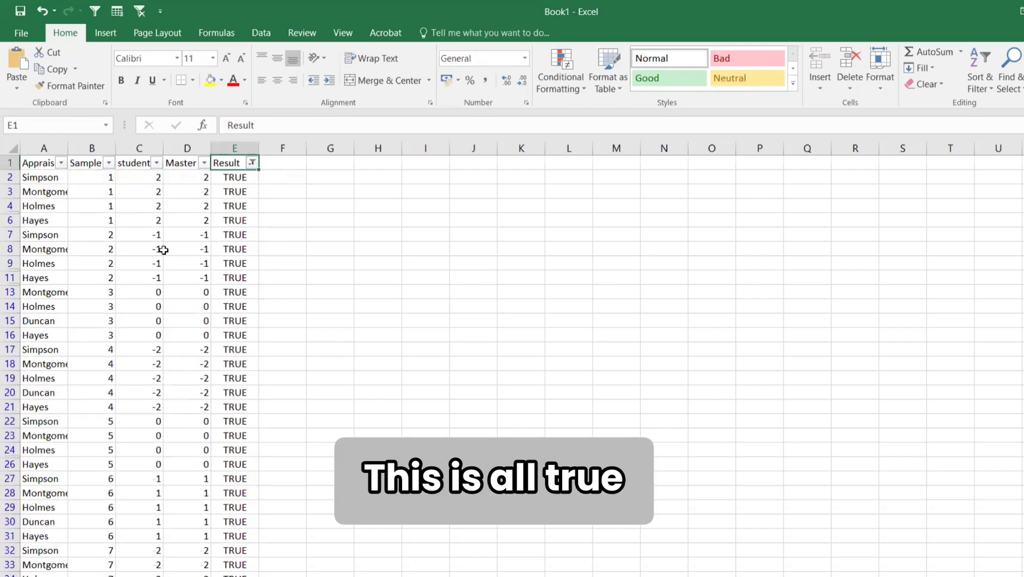
- Change the Result column filter to show only the FALSE rows
{"action": "left_click", "coordinate": [251, 163]}
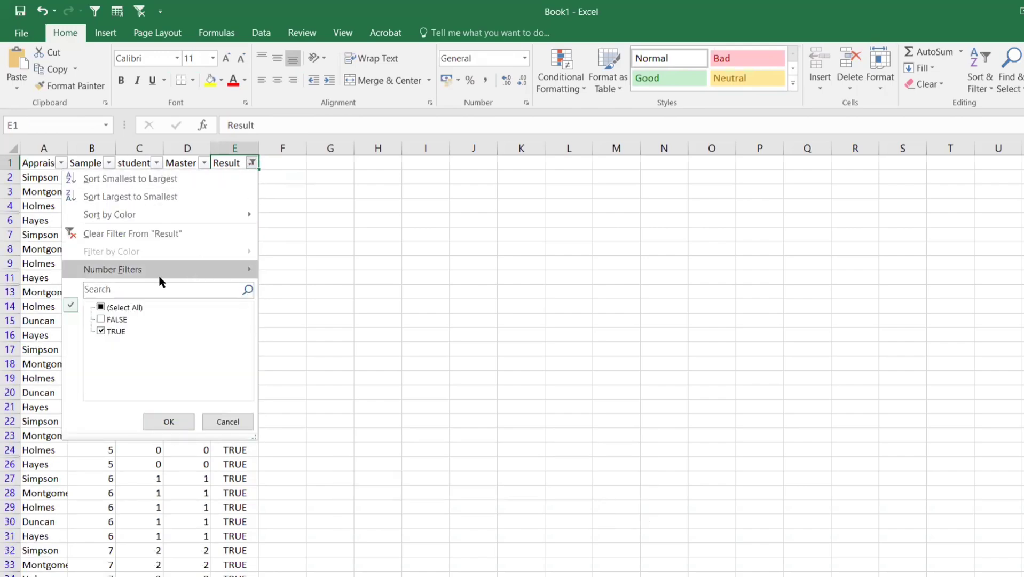
{"action": "left_click", "coordinate": [109, 320]}
{"action": "left_click", "coordinate": [109, 321]}
{"action": "left_click", "coordinate": [111, 332]}
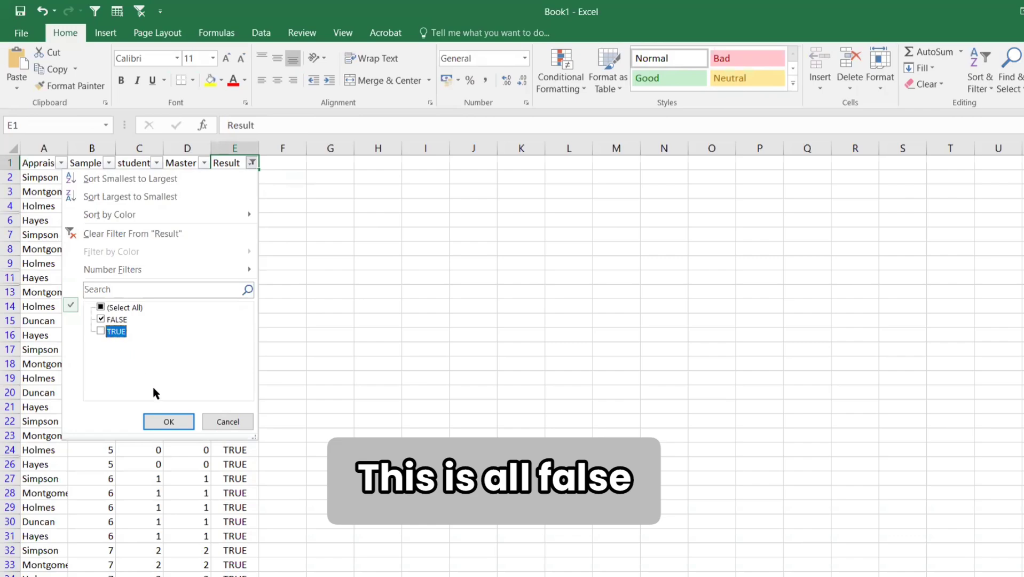
{"action": "left_click", "coordinate": [168, 422]}
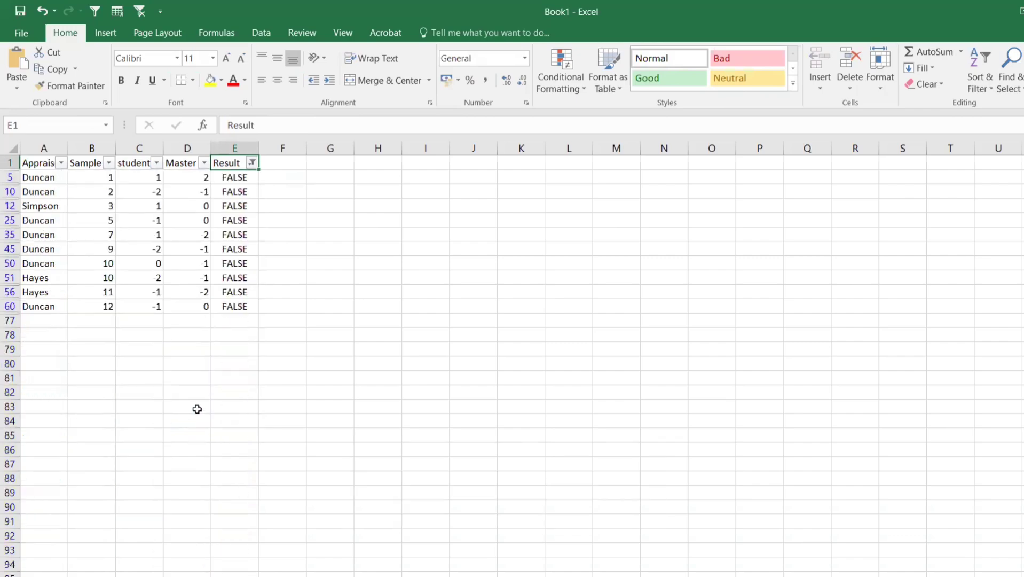
- Add the column header "Rating" in cell F1, beside Result
{"action": "left_click", "coordinate": [291, 161]}
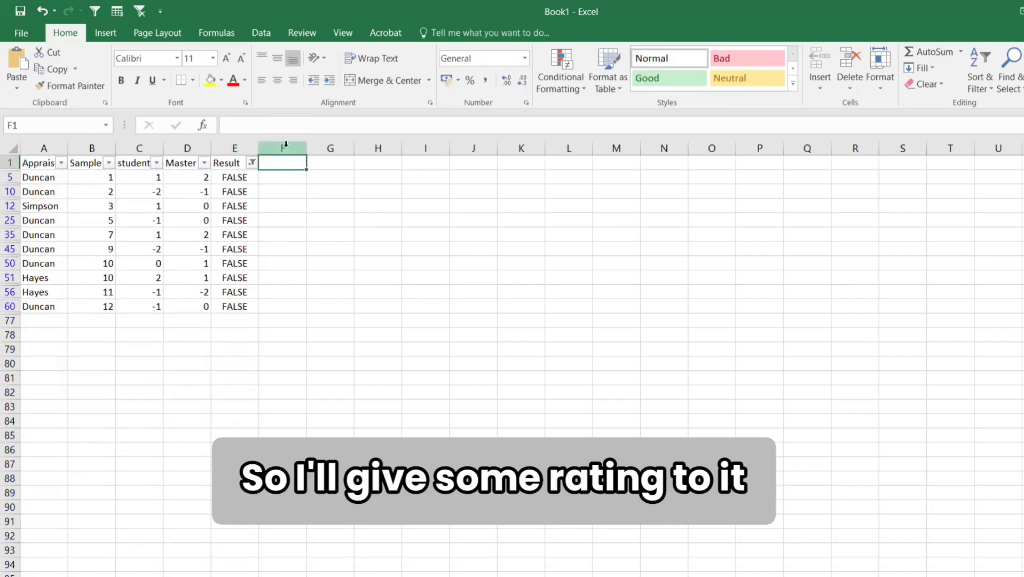
{"action": "type", "text": "Rating"}
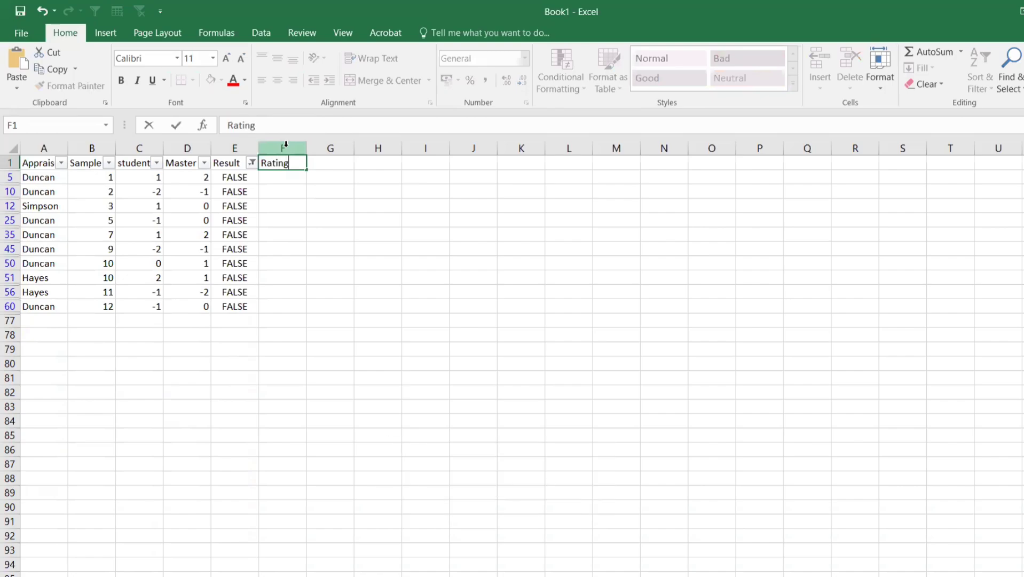
{"action": "key", "text": "Return"}
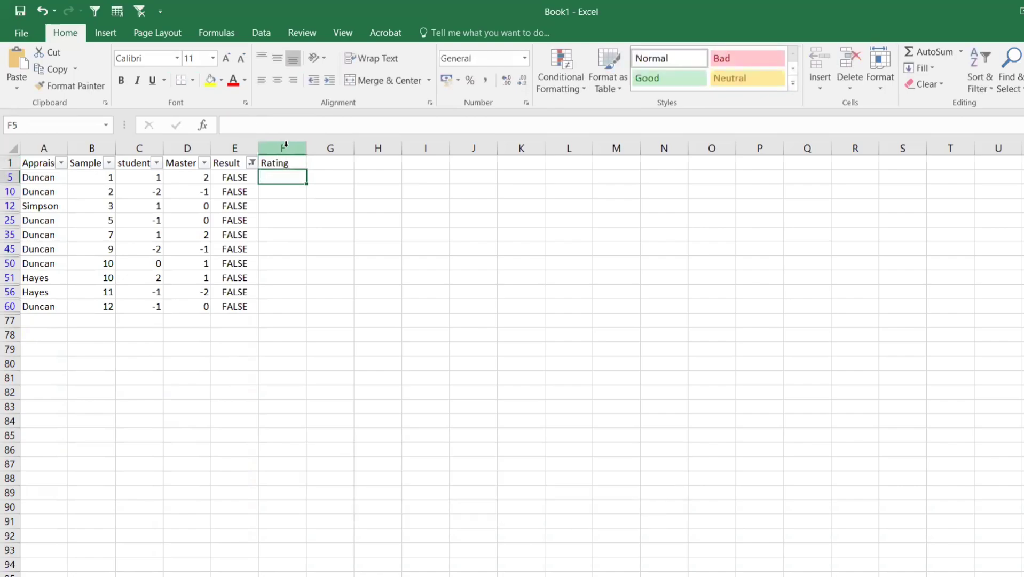
- Enter 0% in F5 and copy it to the Rating cells of all the filtered FALSE rows
{"action": "type", "text": "0%"}
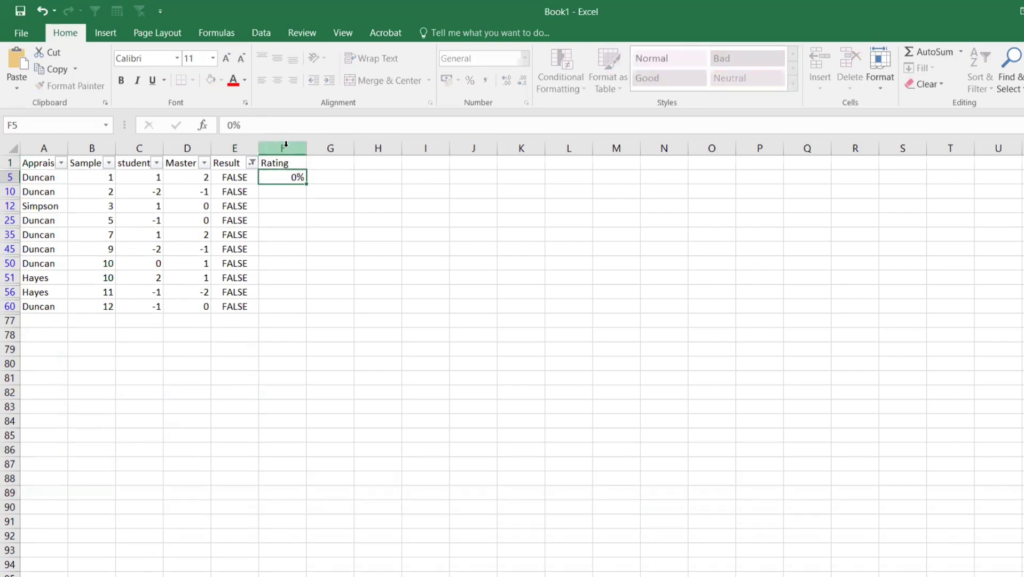
{"action": "key", "text": "Return"}
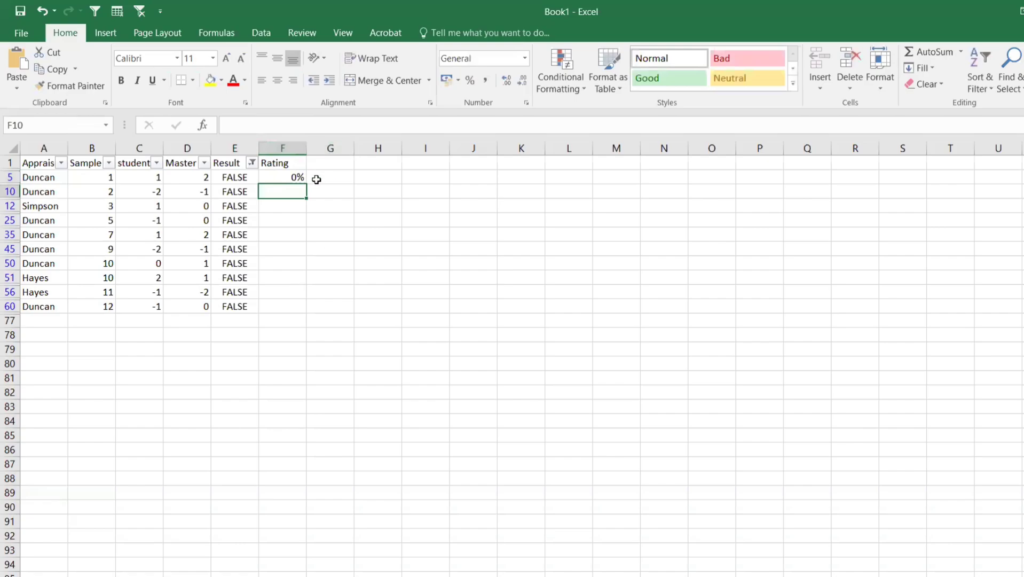
{"action": "left_click", "coordinate": [297, 175]}
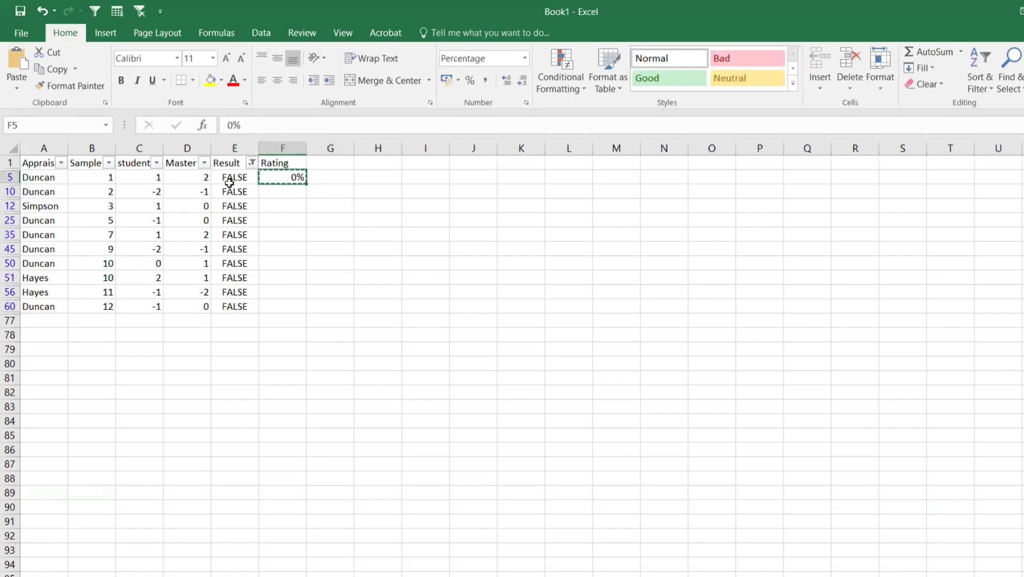
{"action": "left_click_drag", "start_coordinate": [228, 184], "coordinate": [235, 238]}
{"action": "left_click", "coordinate": [294, 176]}
{"action": "left_click_drag", "start_coordinate": [279, 270], "coordinate": [275, 302]}
{"action": "type", "text": "0% 0% 0% 0% 0% 0% 0% 0% 0% 0%"}
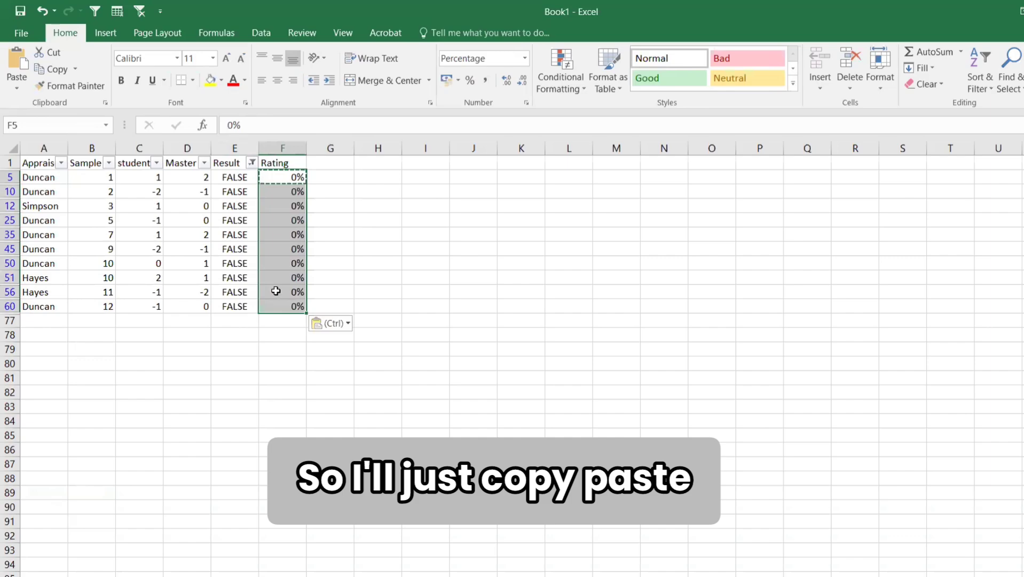
- Change the Result column filter to show only the TRUE rows
{"action": "left_click", "coordinate": [253, 162]}
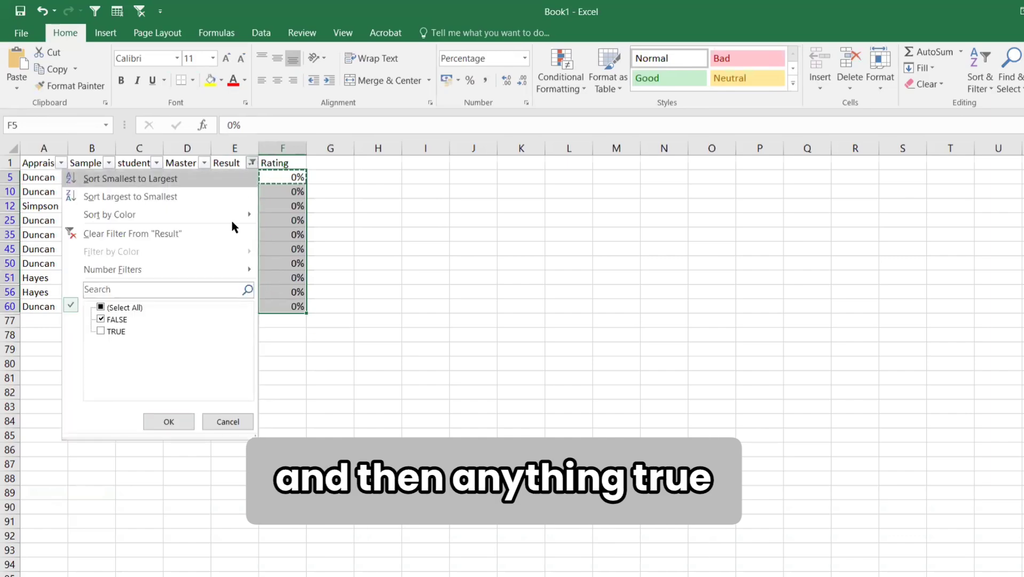
{"action": "left_click", "coordinate": [101, 319]}
{"action": "left_click", "coordinate": [100, 331]}
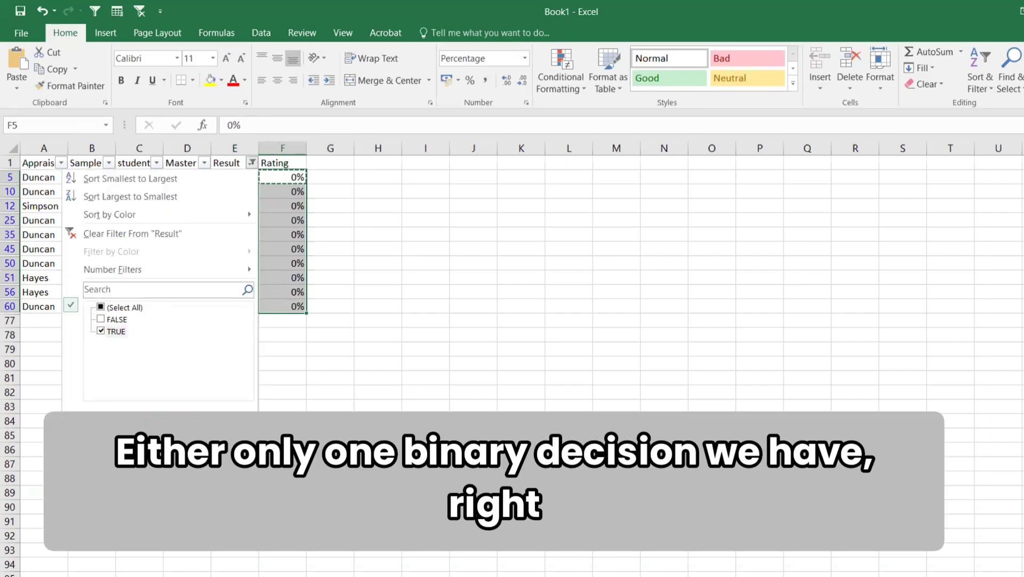
{"action": "left_click", "coordinate": [168, 421]}
- Enter 100% in F2 and copy it to the Rating cells of all the filtered TRUE rows, through F76
{"action": "left_click", "coordinate": [289, 176]}
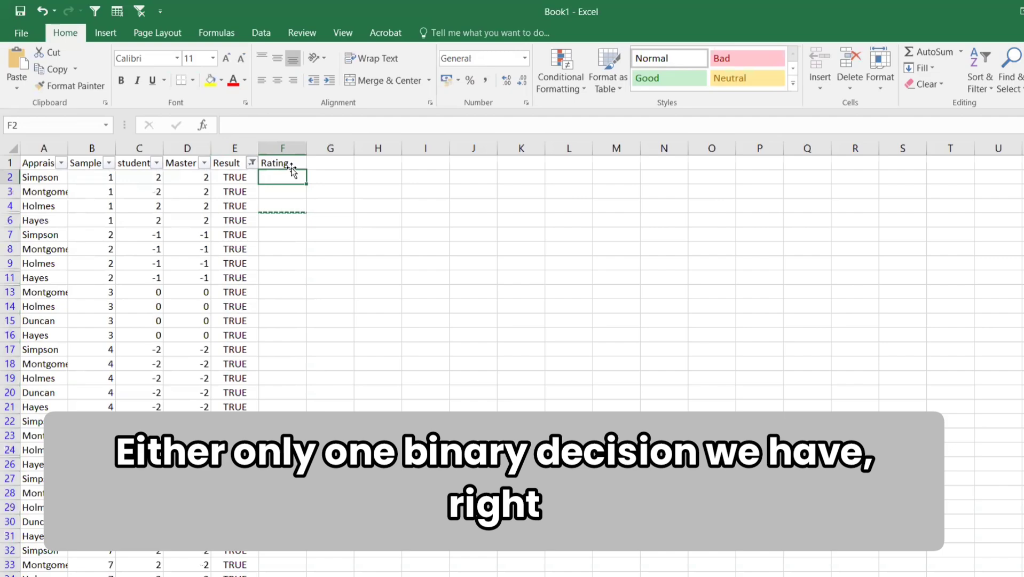
{"action": "type", "text": "100%"}
{"action": "key", "text": "Return"}
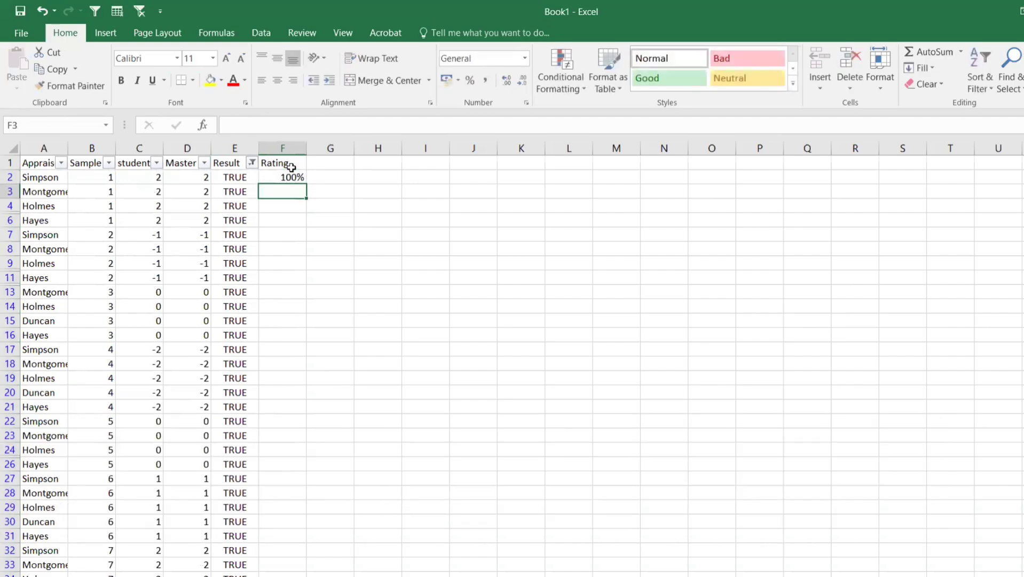
{"action": "left_click", "coordinate": [291, 177]}
{"action": "key", "text": "ctrl+c"}
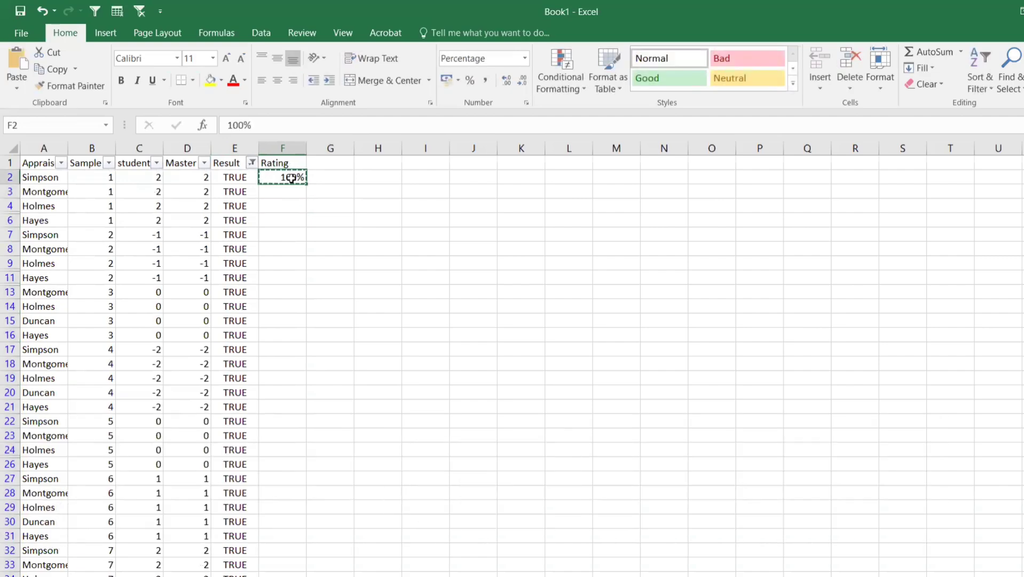
{"action": "key", "text": "ctrl+shift+Down"}
{"action": "key", "text": "ctrl+shift+Up"}
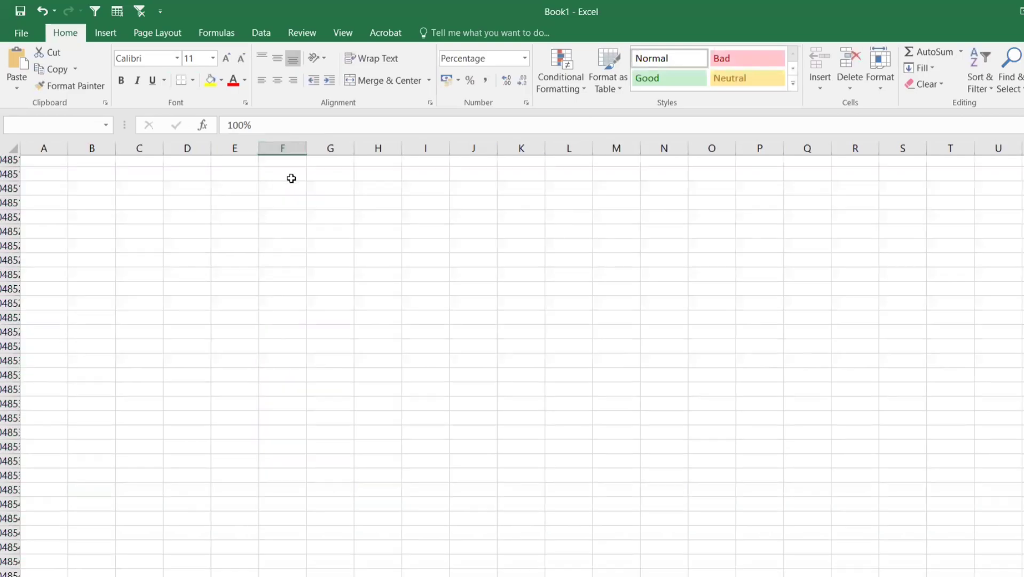
{"action": "left_click", "coordinate": [251, 170]}
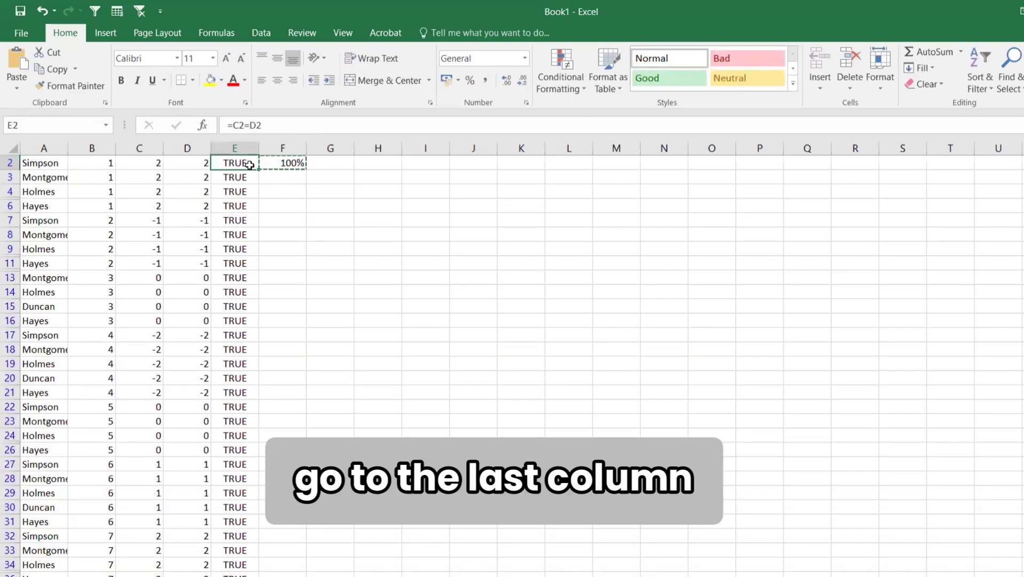
{"action": "key", "text": "ctrl+shift+Down"}
{"action": "left_click", "coordinate": [286, 564]}
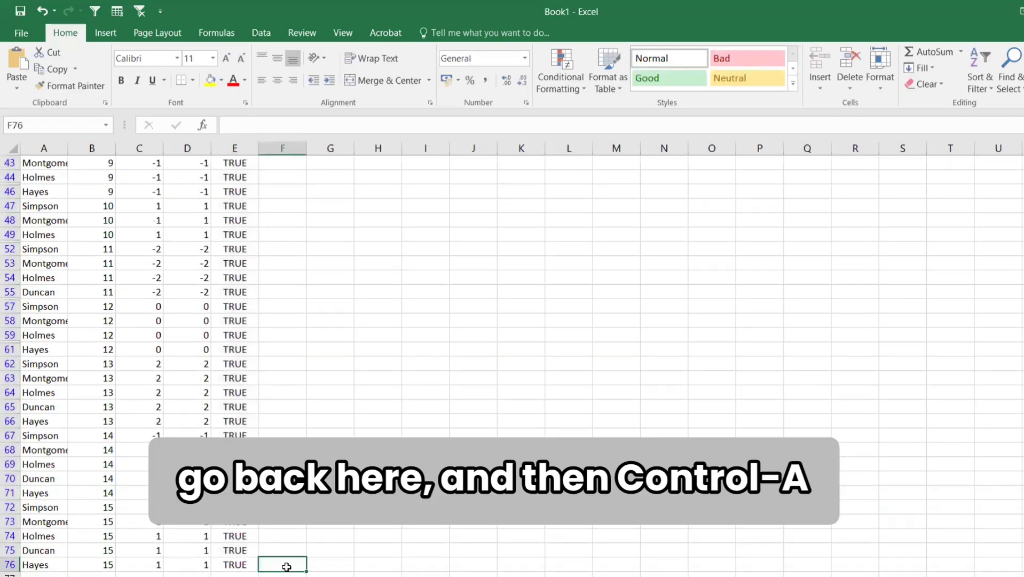
{"action": "key", "text": "ctrl+shift+Up"}
{"action": "key", "text": "ctrl+v"}
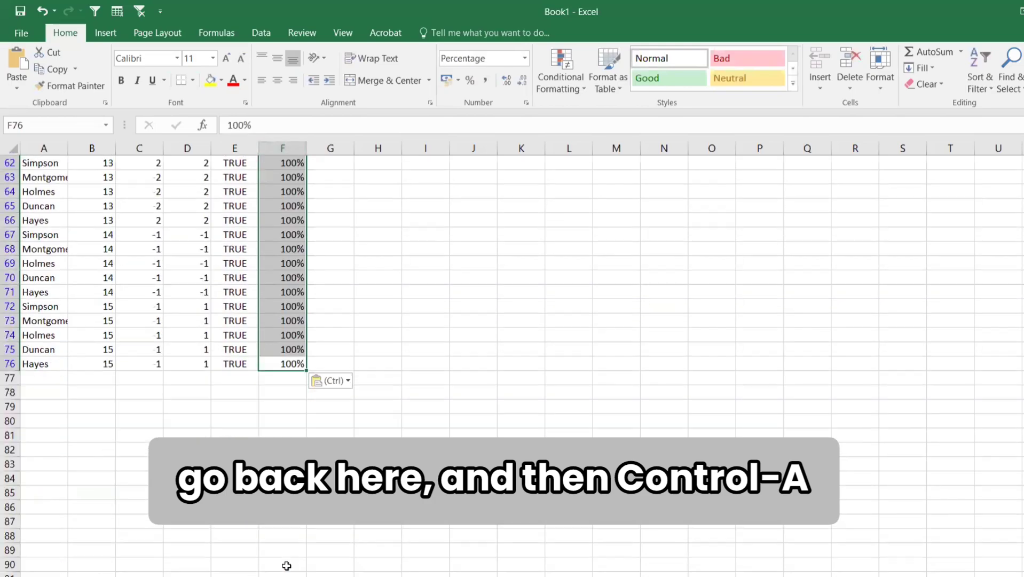
{"action": "scroll", "coordinate": [361, 287], "scroll_direction": "up", "scroll_amount": 20}
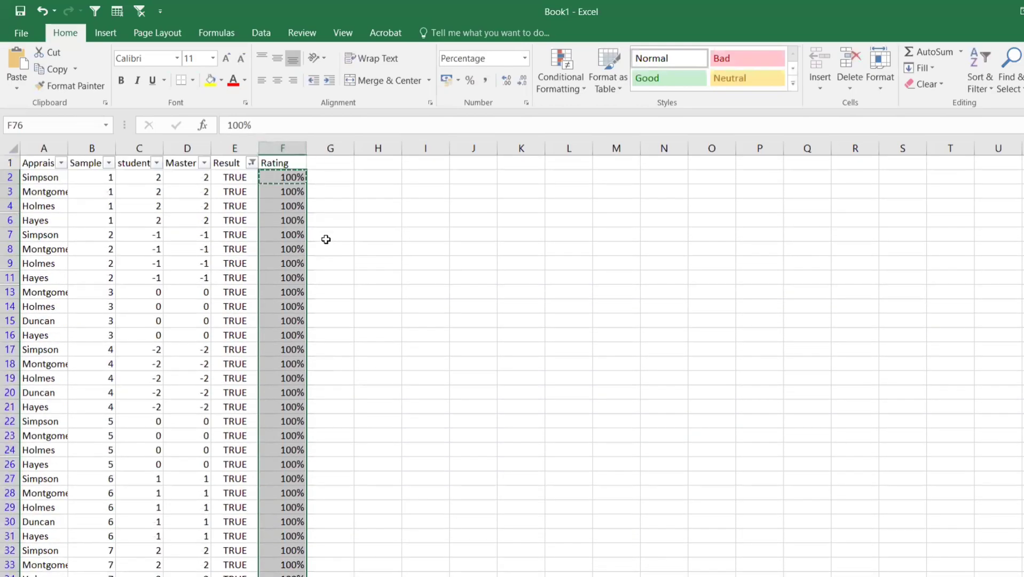
- Remove the header filters and create a PivotTable from Sheet1!$A$1:$F$76 in the existing worksheet at cell H2
{"action": "left_click", "coordinate": [286, 163]}
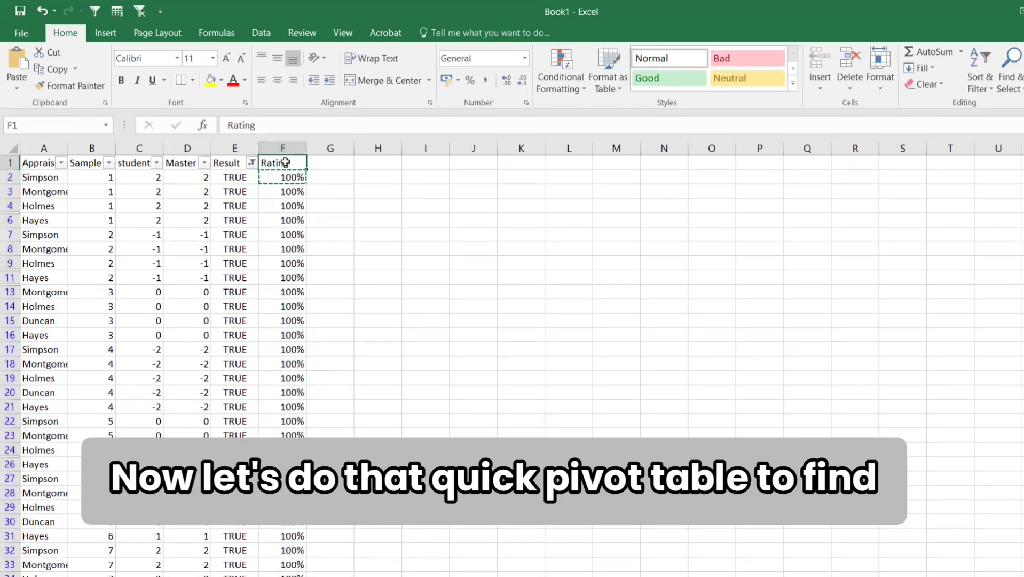
{"action": "key", "text": "ctrl+shift+l"}
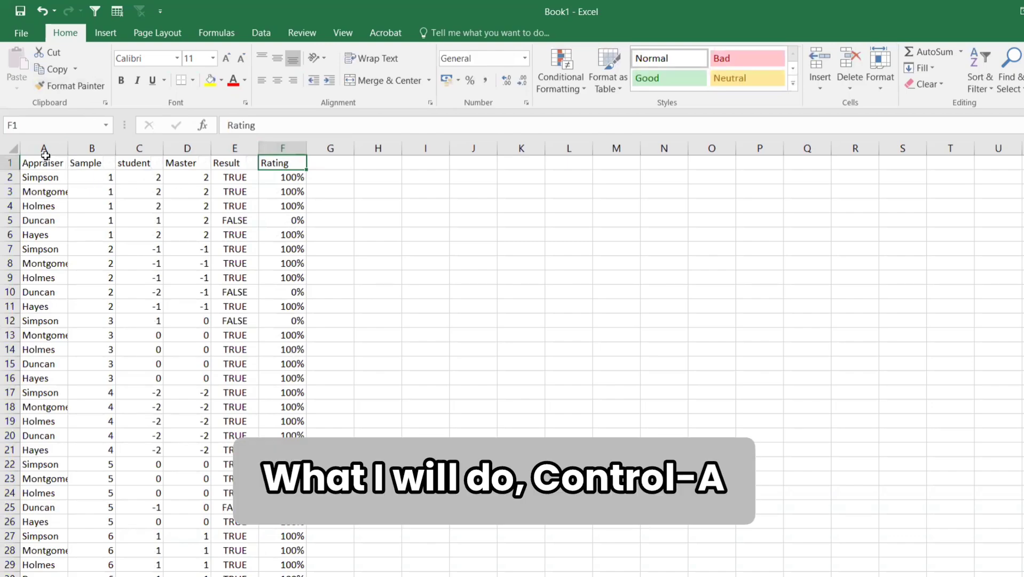
{"action": "key", "text": "ctrl+a"}
{"action": "scroll", "coordinate": [43, 155], "scroll_direction": "down", "scroll_amount": 16}
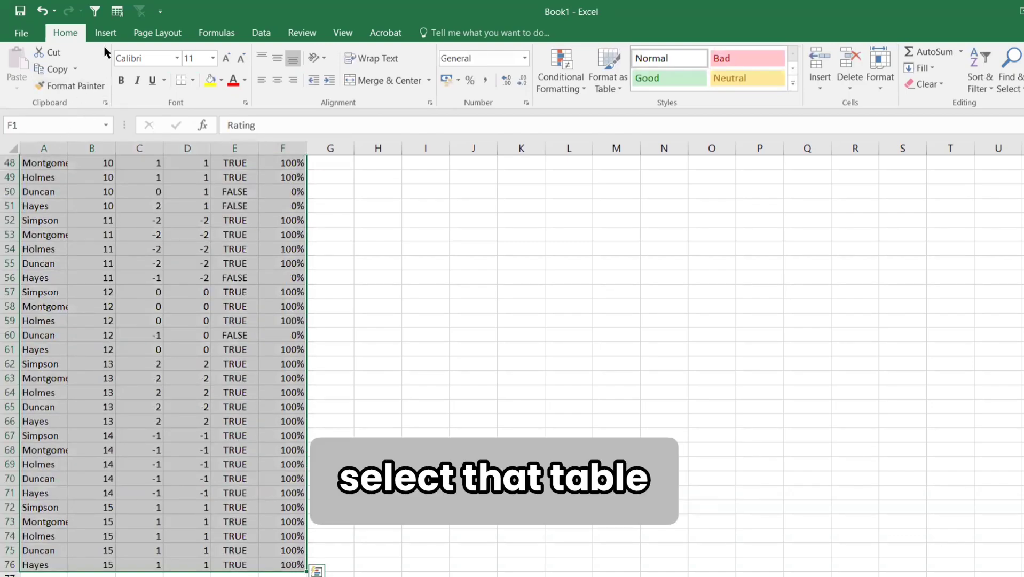
{"action": "left_click", "coordinate": [106, 33]}
{"action": "left_click", "coordinate": [39, 61]}
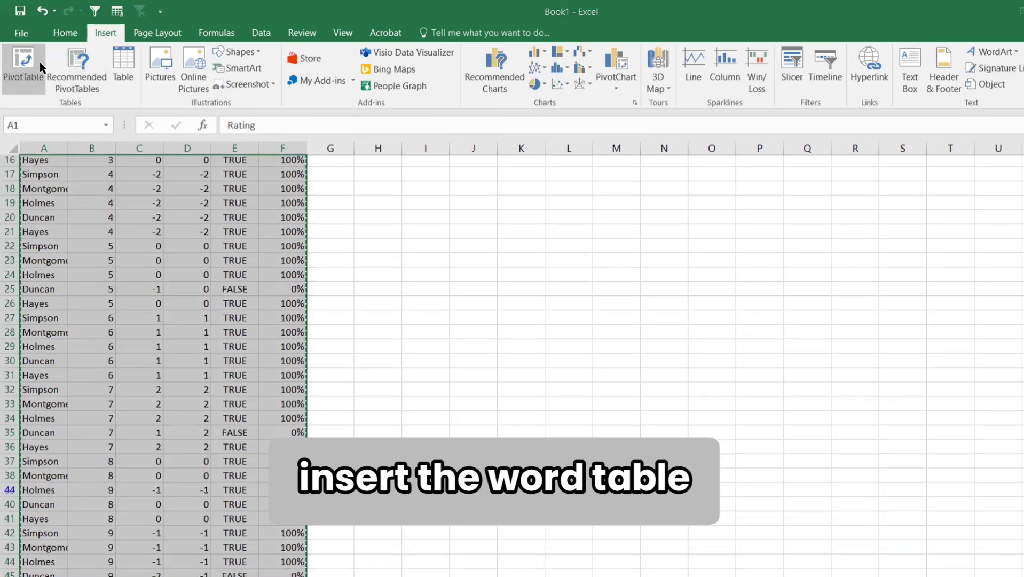
{"action": "left_click", "coordinate": [490, 268]}
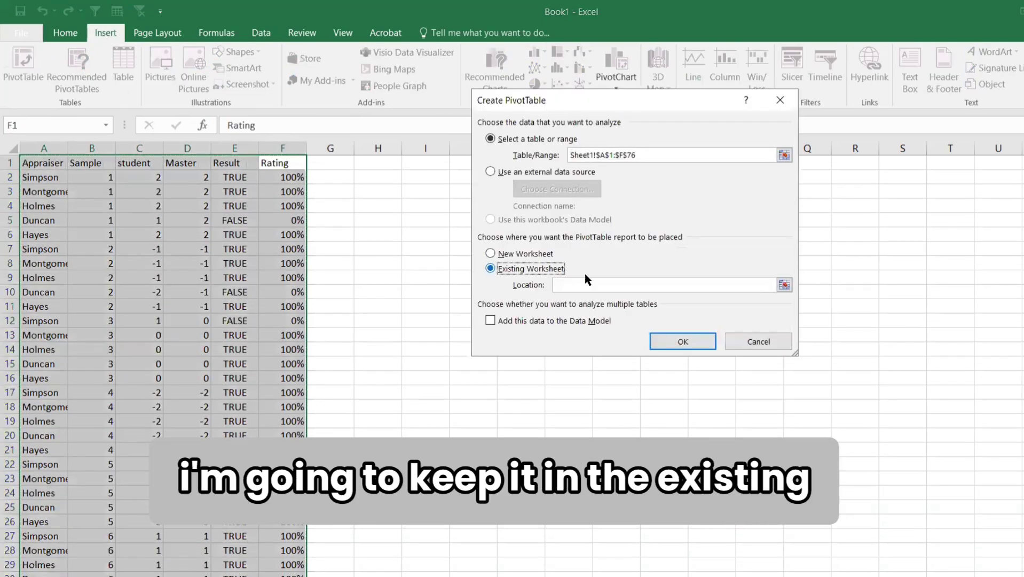
{"action": "left_click", "coordinate": [784, 285]}
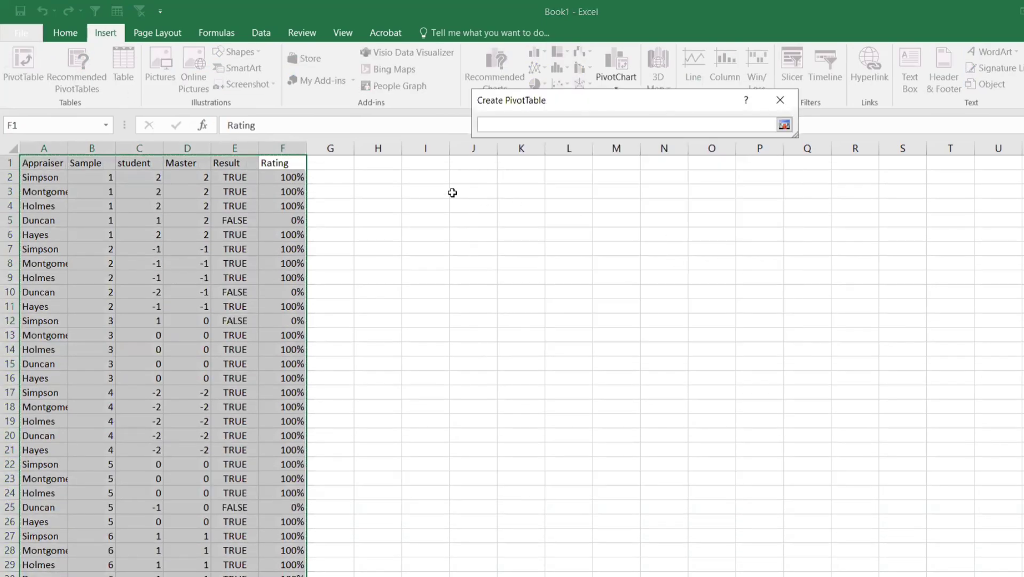
{"action": "left_click", "coordinate": [388, 180]}
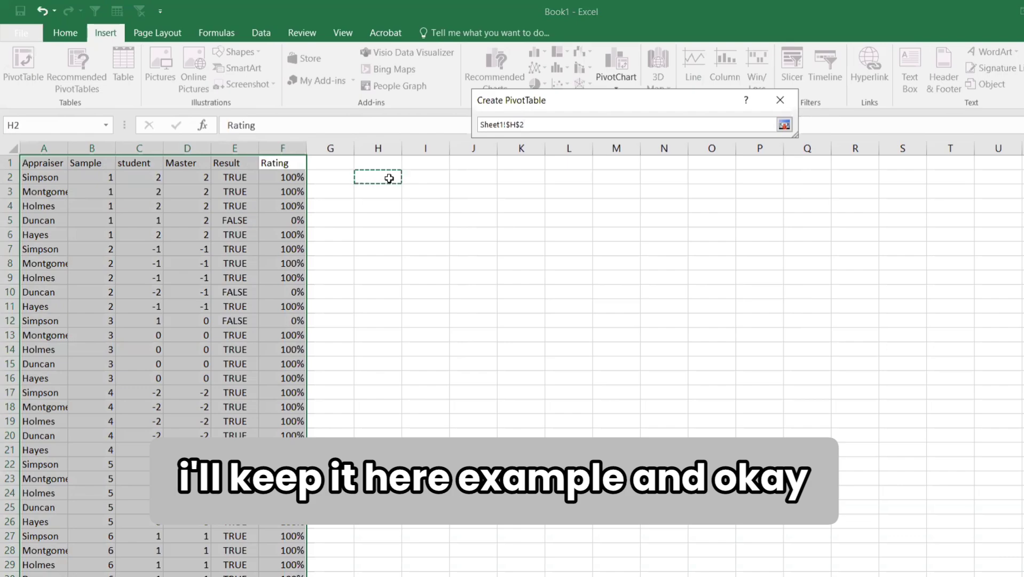
{"action": "key", "text": "Return"}
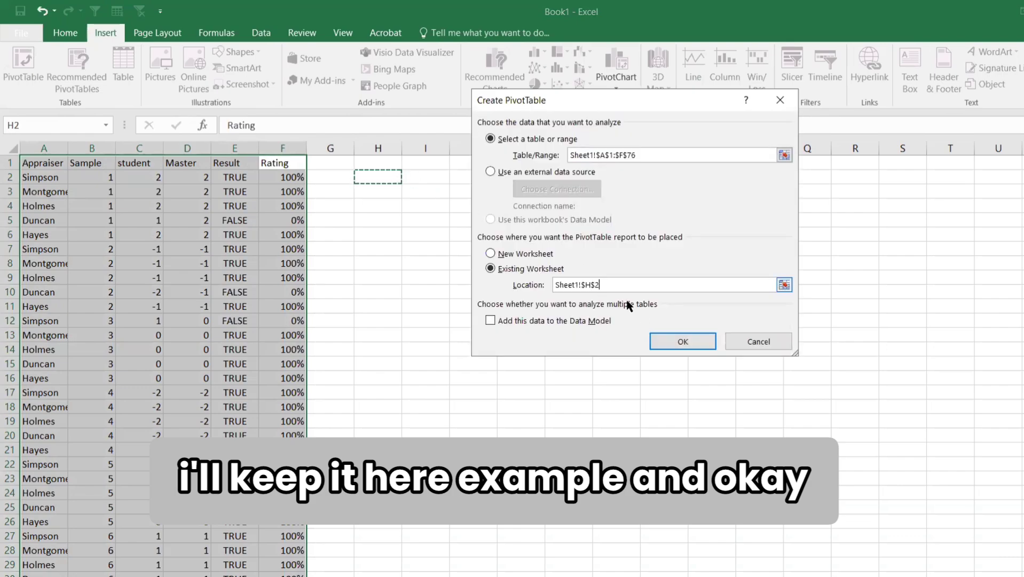
{"action": "left_click", "coordinate": [662, 335]}
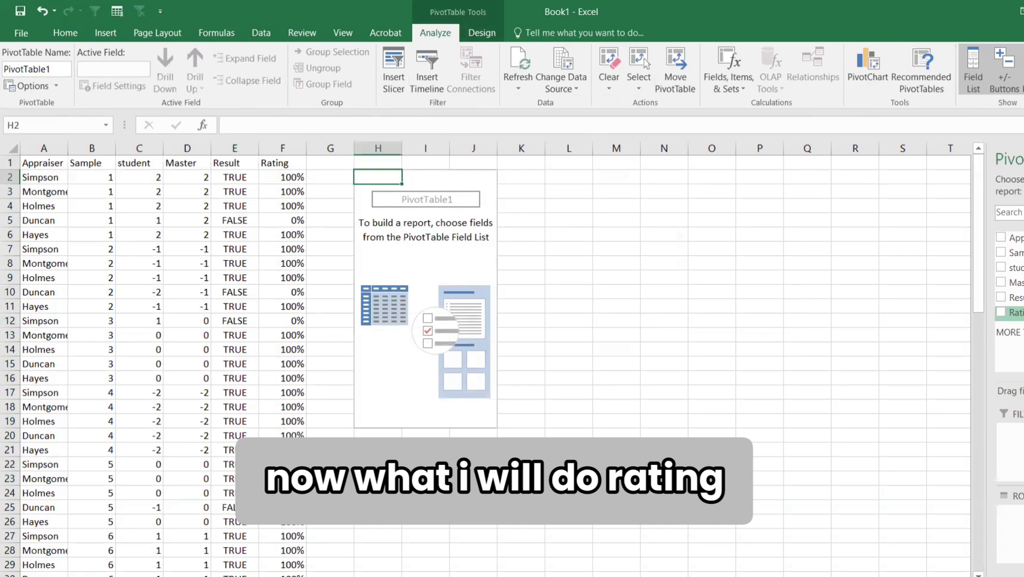
- Add Rating to the PivotTable values summarized by Average, and add Appraiser as the row field
{"action": "left_click_drag", "start_coordinate": [1016, 312], "coordinate": [1023, 534]}
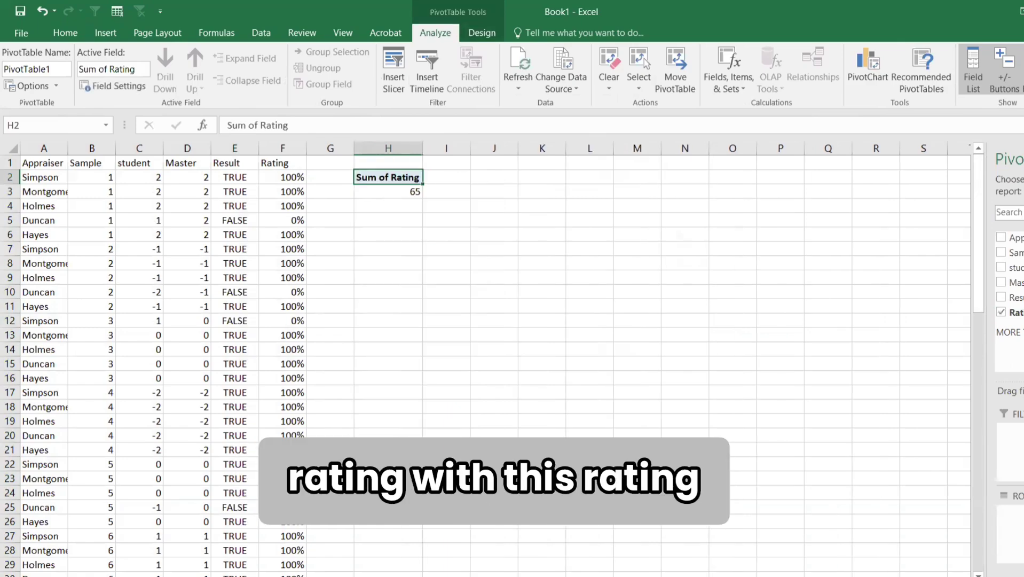
{"action": "left_click", "coordinate": [1023, 513]}
{"action": "left_click", "coordinate": [1020, 498]}
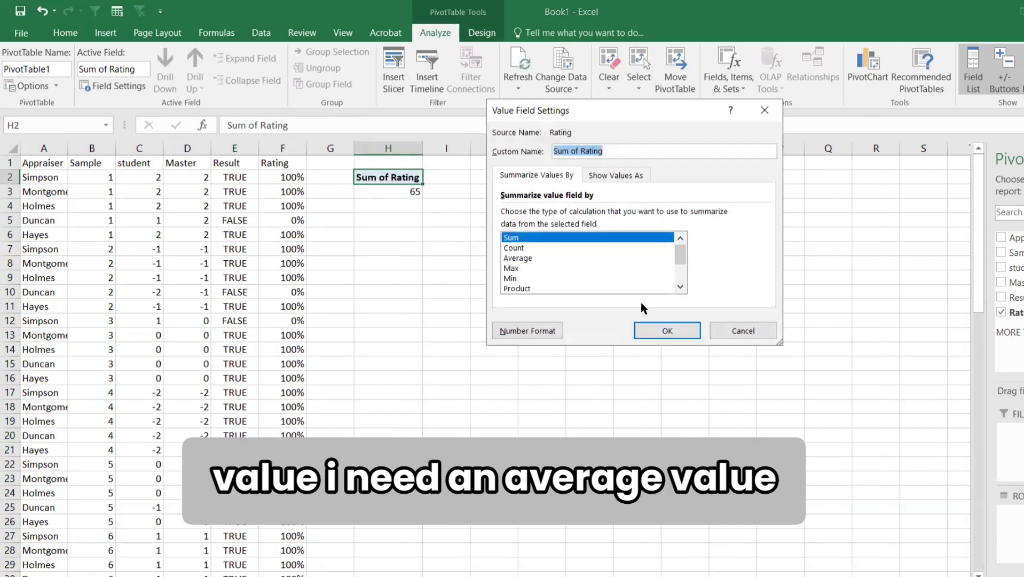
{"action": "left_click", "coordinate": [537, 259]}
{"action": "left_click", "coordinate": [662, 330]}
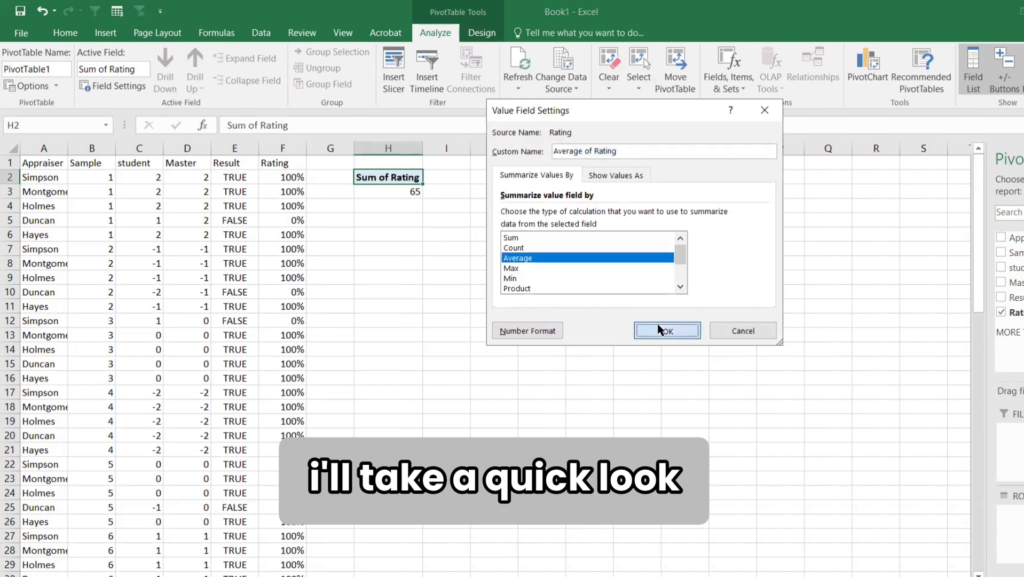
{"action": "left_click_drag", "start_coordinate": [1011, 238], "coordinate": [1013, 540]}
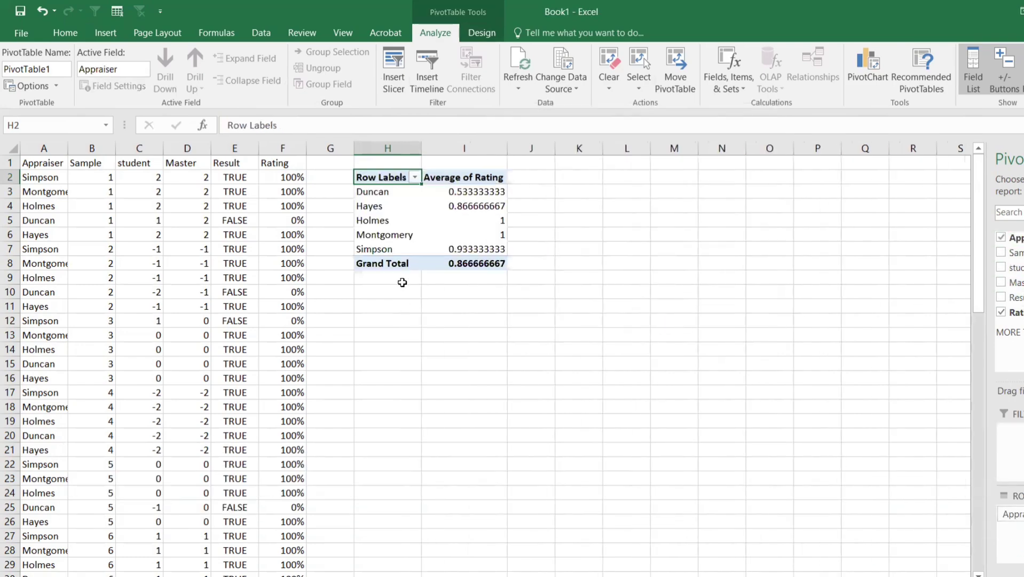
- Format the PivotTable's average ratings in I3:I8, including the grand total, as percentages with two decimal places
{"action": "left_click_drag", "start_coordinate": [464, 192], "coordinate": [469, 263]}
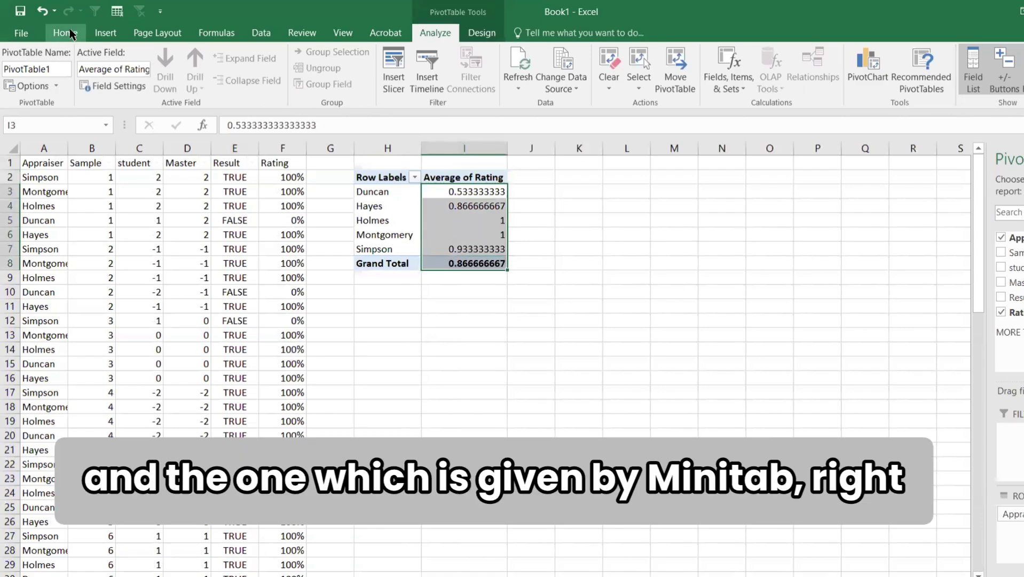
{"action": "left_click", "coordinate": [65, 33]}
{"action": "left_click", "coordinate": [468, 83]}
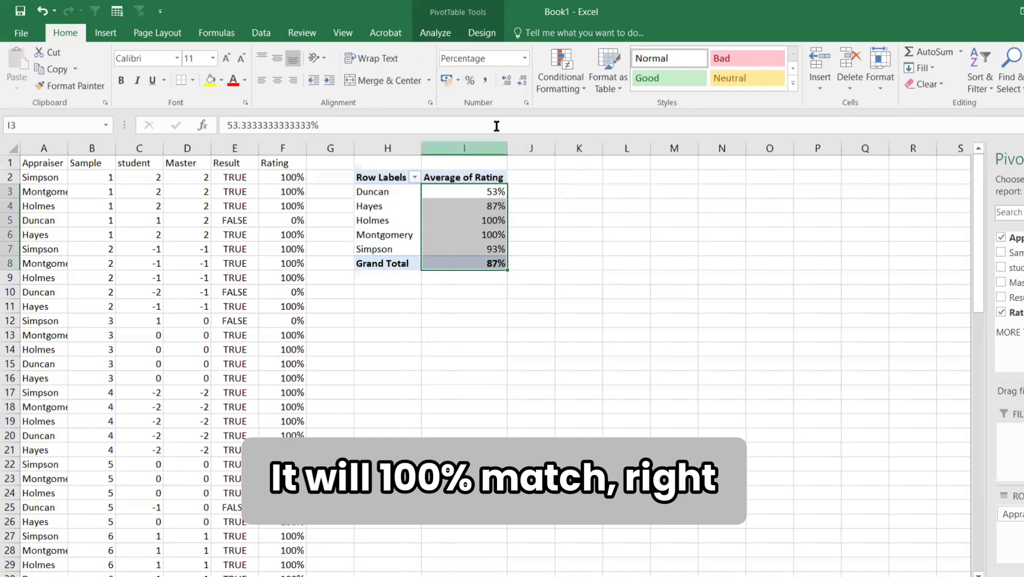
{"action": "left_click", "coordinate": [506, 82]}
{"action": "left_click", "coordinate": [506, 81]}
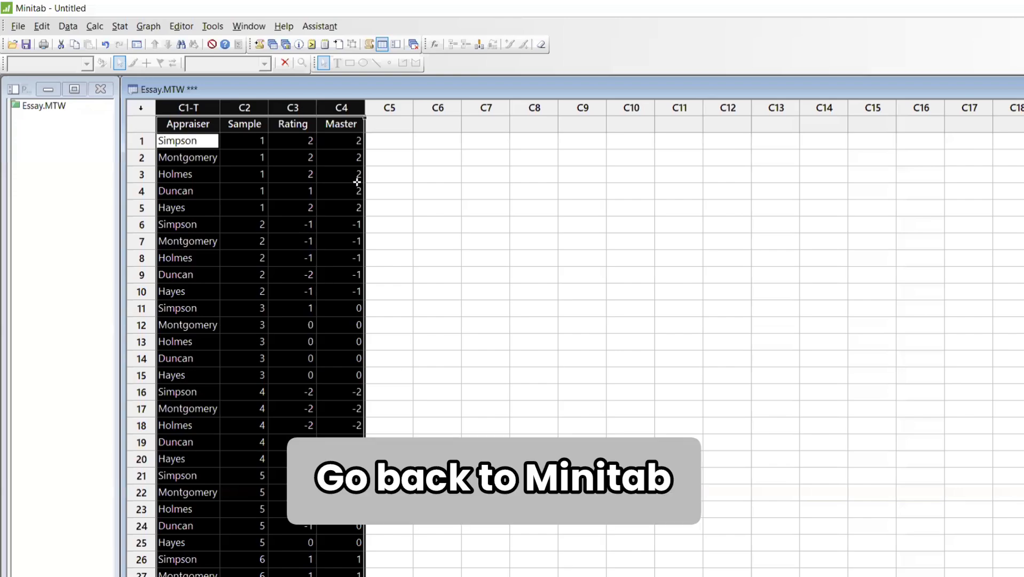
- Switch to Minitab's Assessment Agreement graph and add y-value data labels to the Appraiser vs Master symbols
{"action": "left_click", "coordinate": [286, 44]}
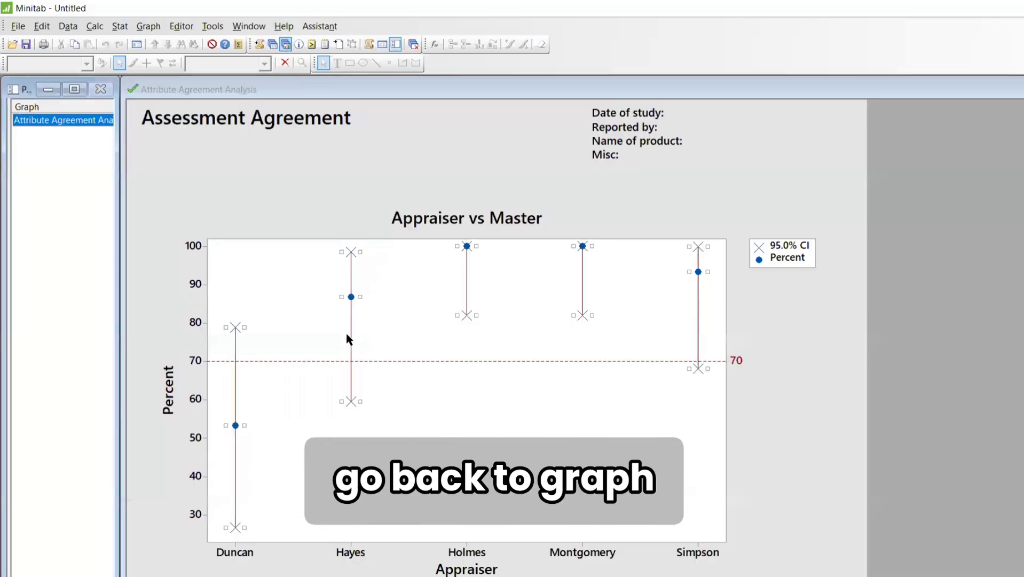
{"action": "left_click", "coordinate": [236, 425]}
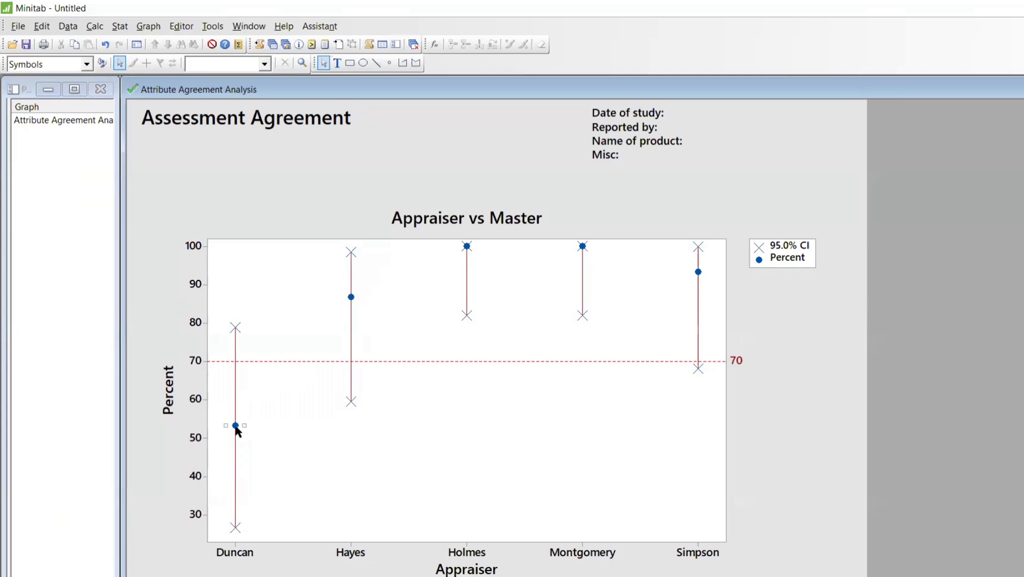
{"action": "right_click", "coordinate": [237, 427]}
{"action": "mouse_move", "coordinate": [330, 208]}
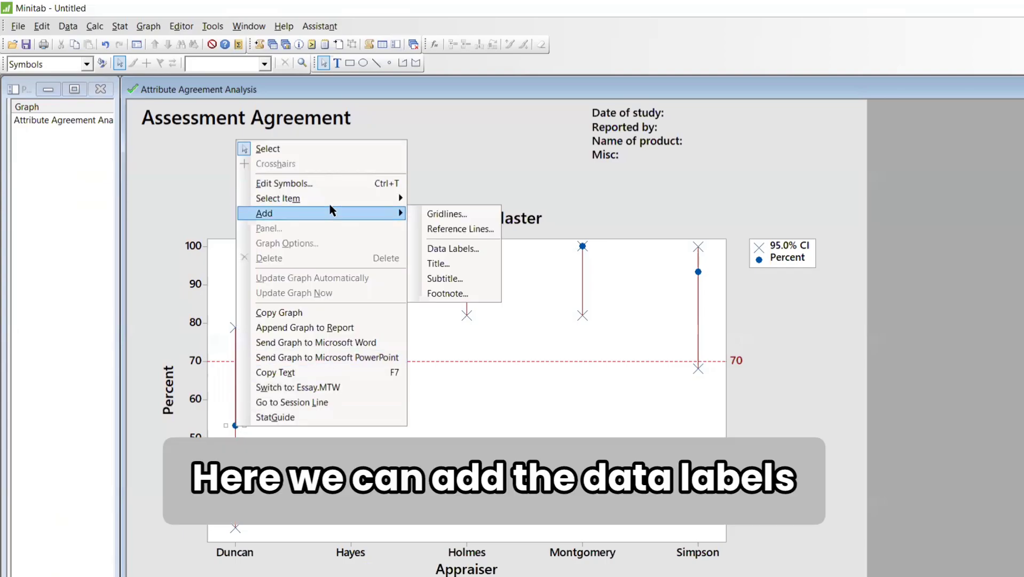
{"action": "left_click", "coordinate": [453, 248]}
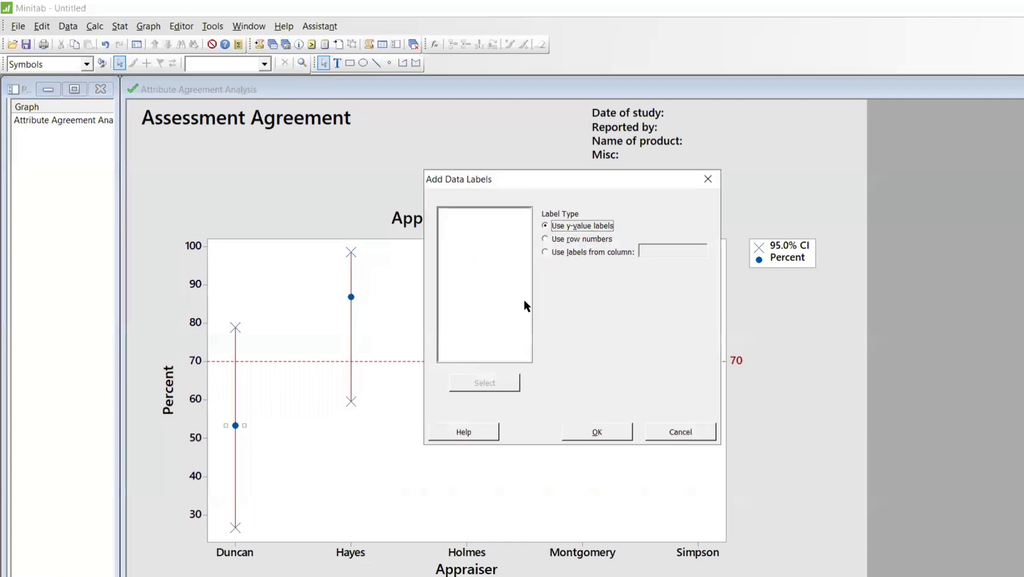
{"action": "left_click", "coordinate": [595, 429]}
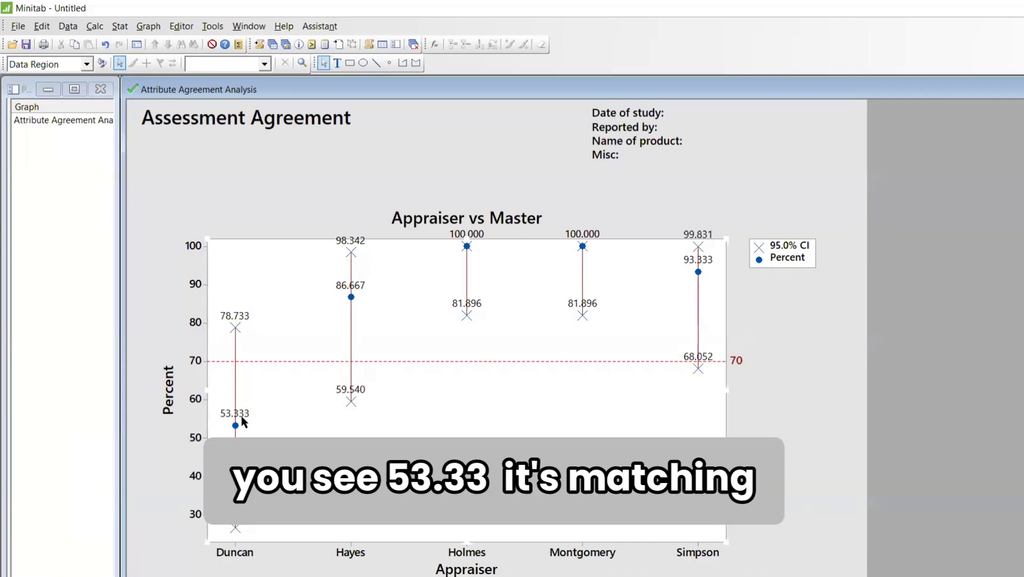
- Compare each appraiser's average rating in the Excel PivotTable with the labelled percentages on Minitab's Appraiser vs Master graph
{"action": "key", "text": "alt+Tab"}
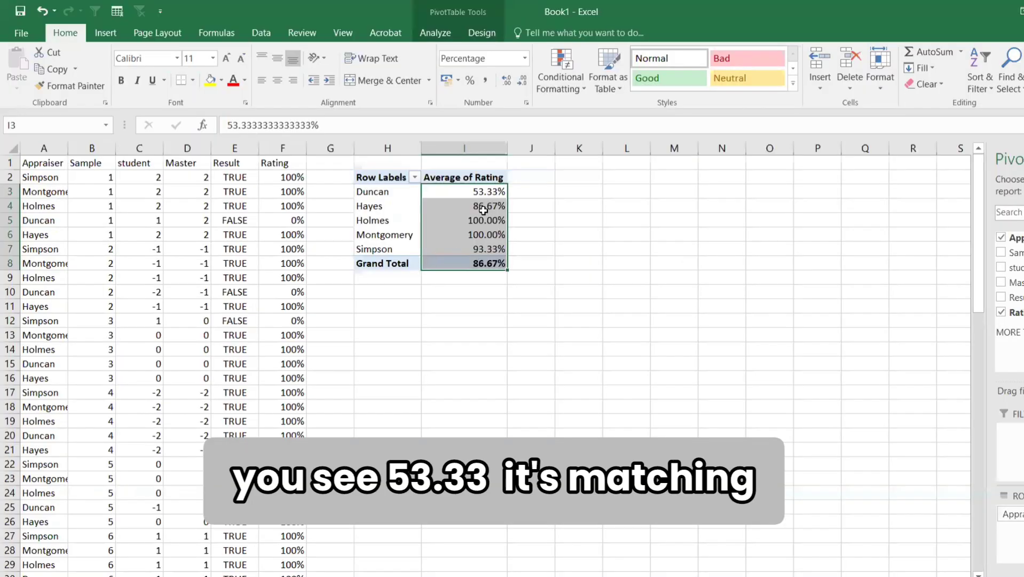
{"action": "key", "text": "alt+Tab"}
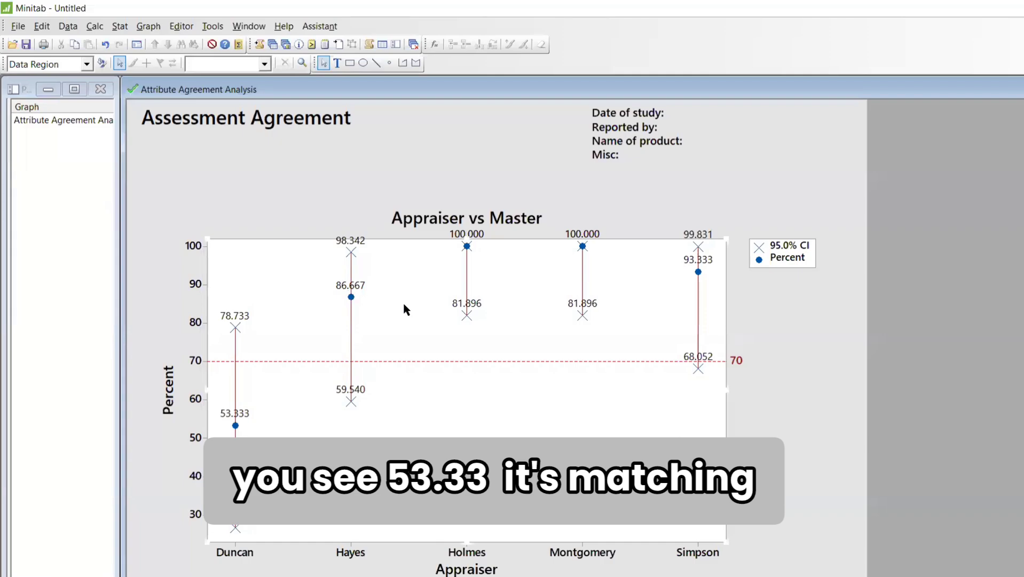
{"action": "key", "text": "alt"}
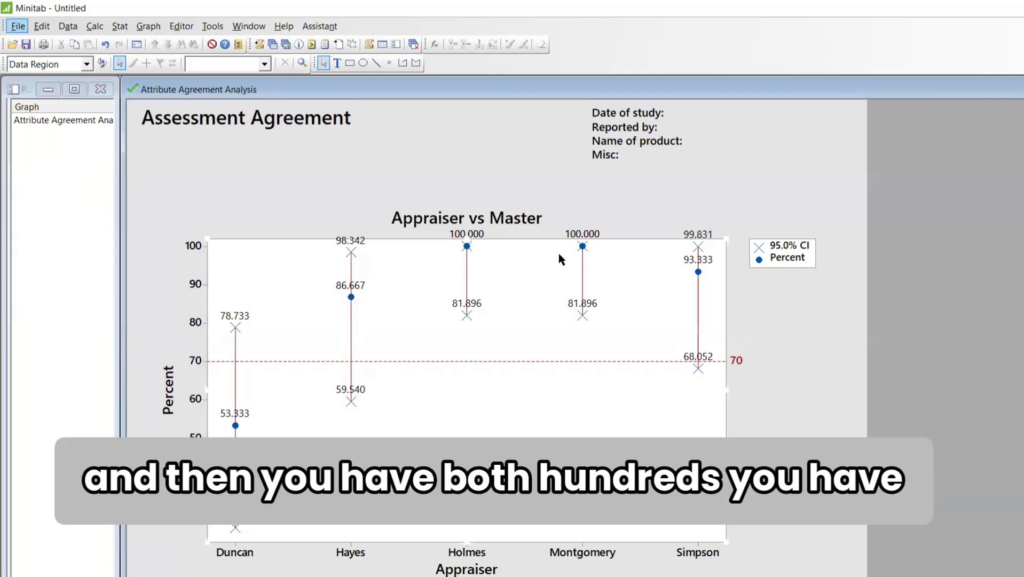
{"action": "key", "text": "alt+Tab"}
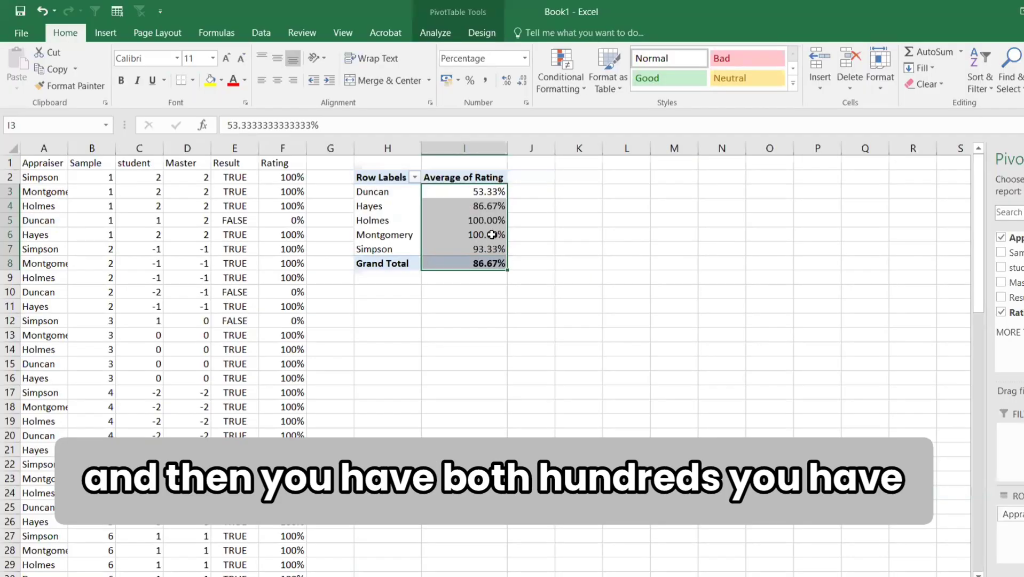
{"action": "key", "text": "alt+Tab"}
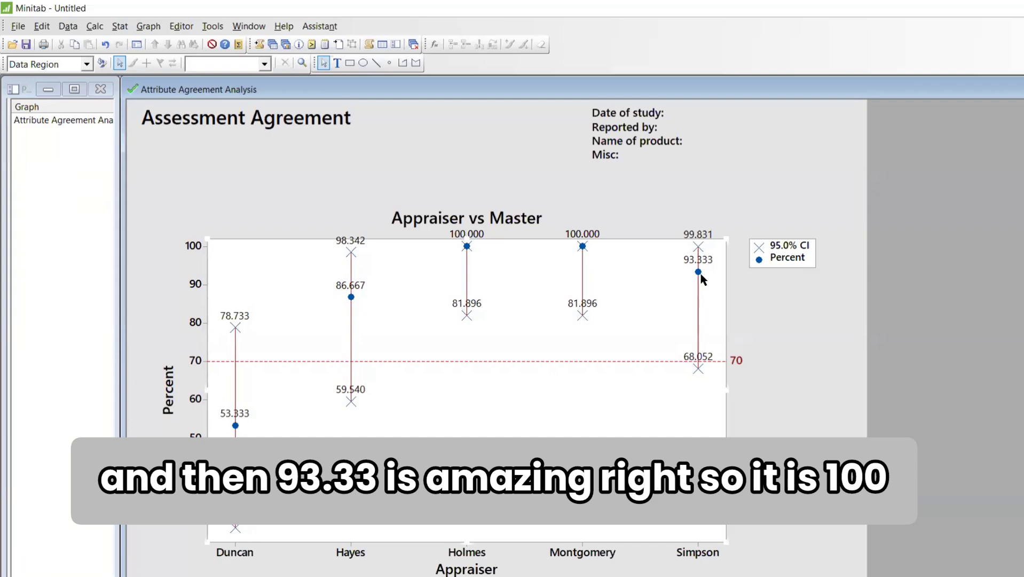
{"action": "key", "text": "alt+Tab"}
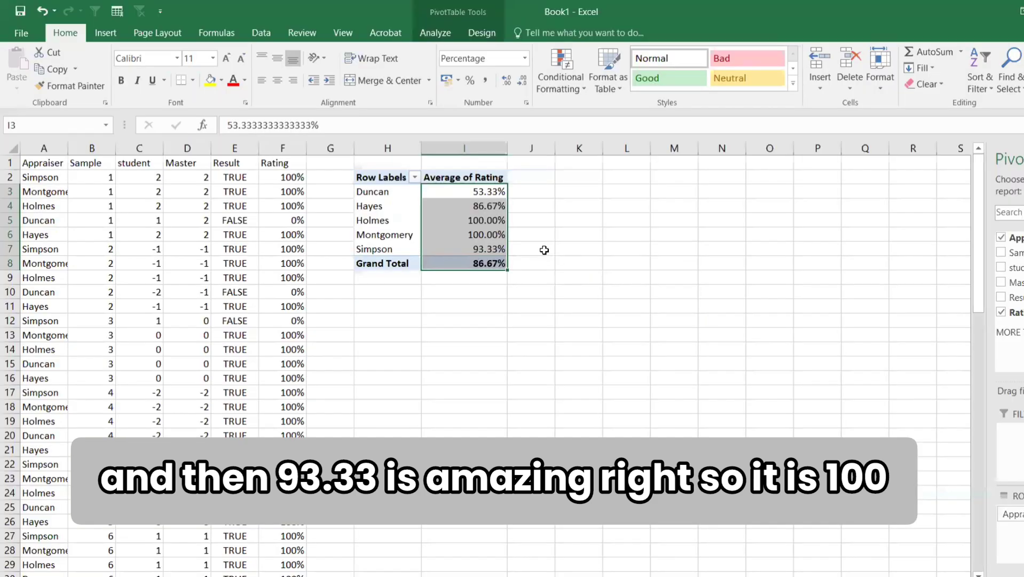
{"action": "key", "text": "alt+Tab"}
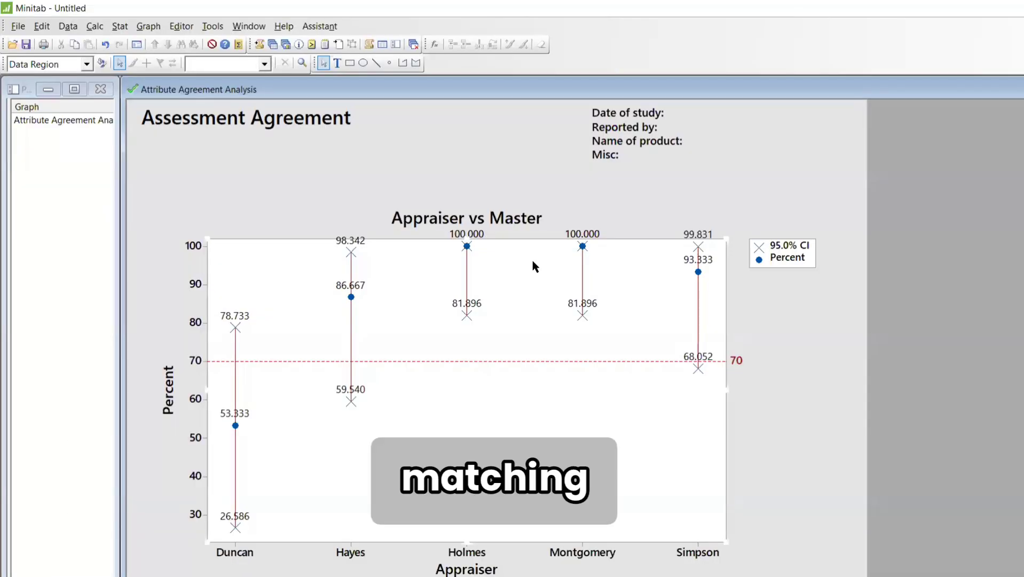